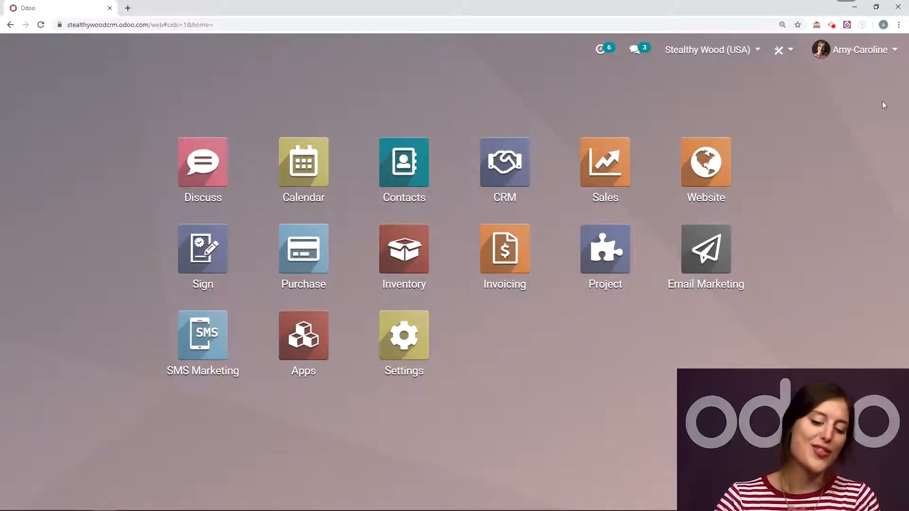
Step: Open the Europe sales team from the CRM's sales team configuration and check its email alias
click(519, 150)
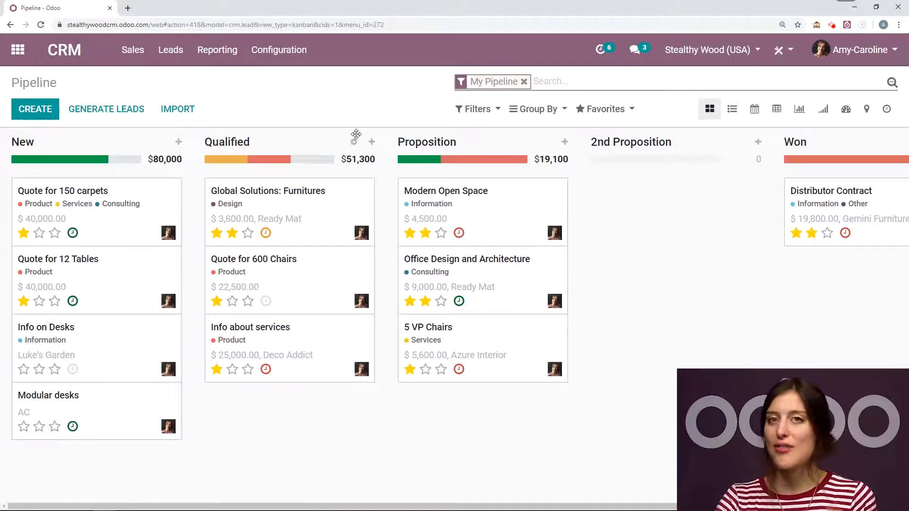
click(284, 52)
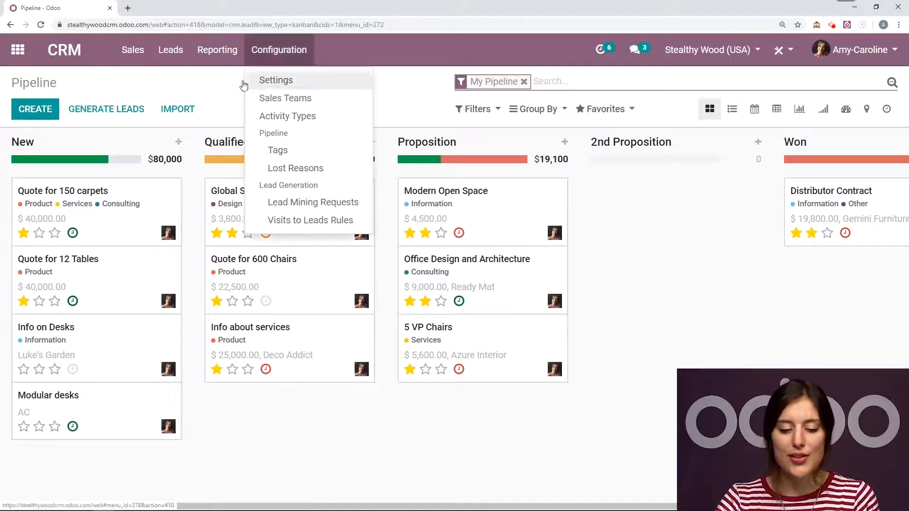
click(284, 99)
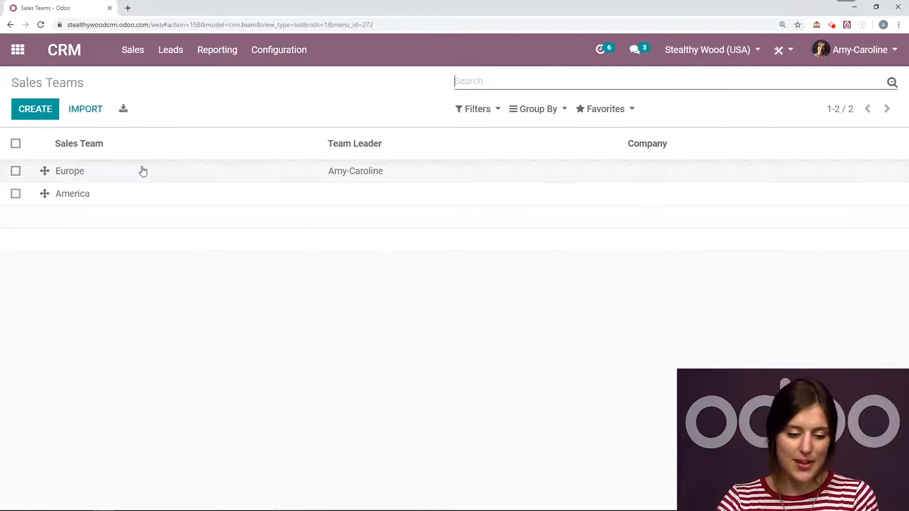
click(142, 170)
drag(70, 264, 113, 265)
click(55, 266)
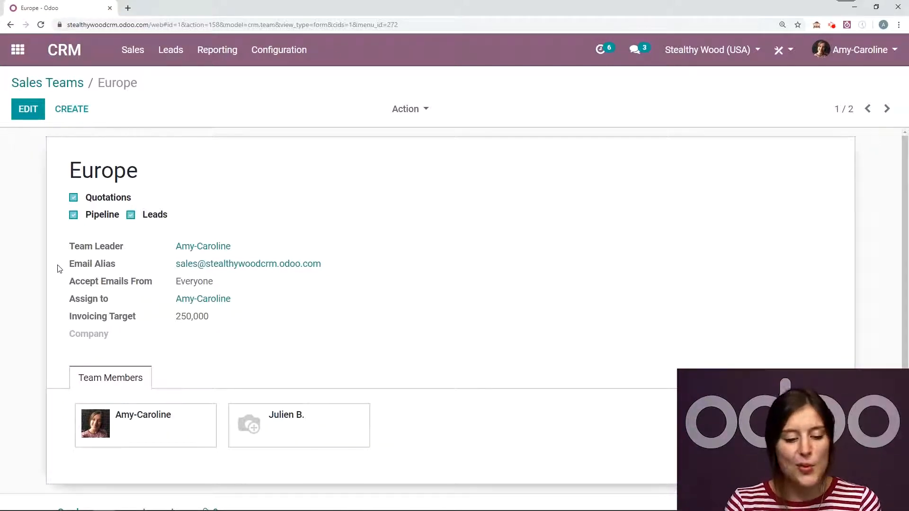
Step: Review the Pipeline and Leads options of the Europe sales team in edit mode and save the record
click(42, 117)
drag(172, 233, 140, 233)
click(203, 229)
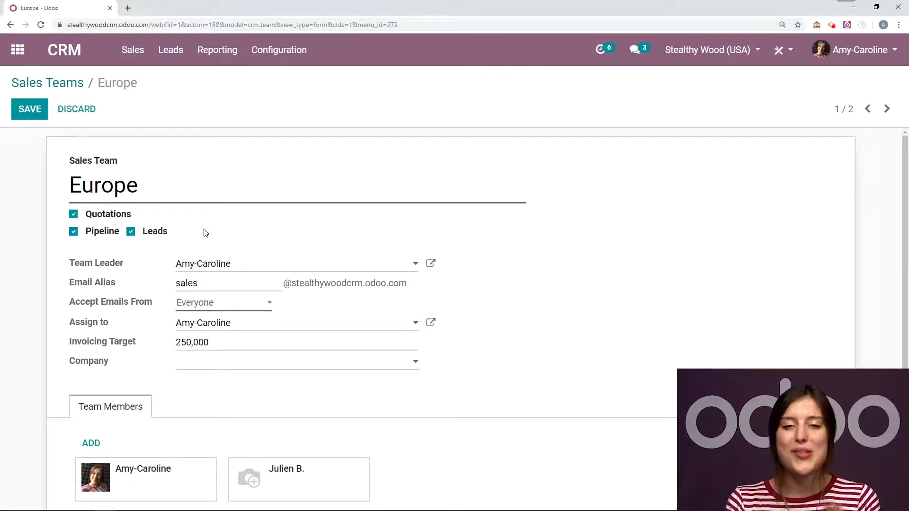
click(30, 116)
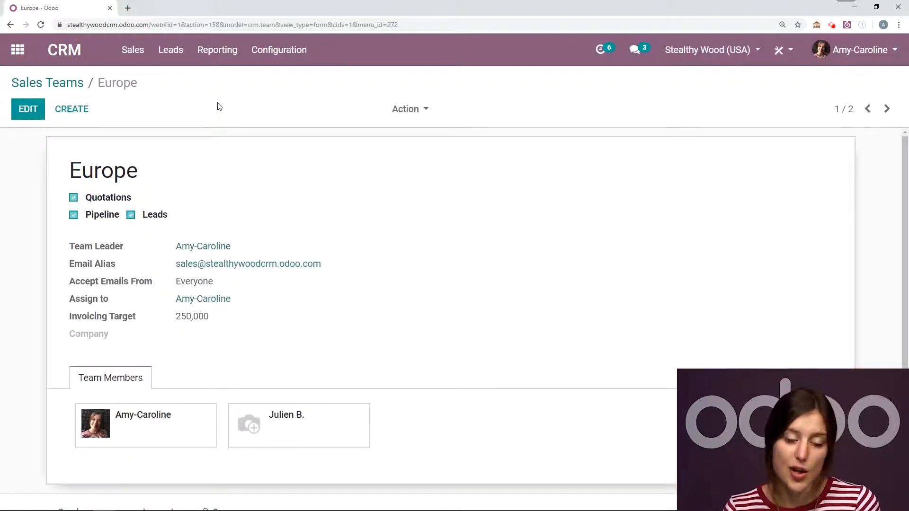
Step: Search the installable apps for "contact" to check the Contact Form module
click(11, 59)
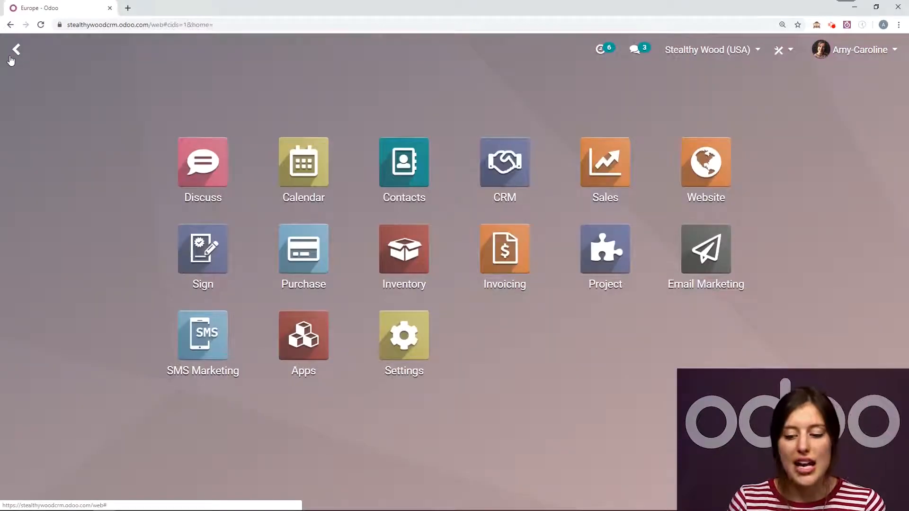
click(303, 336)
click(497, 85)
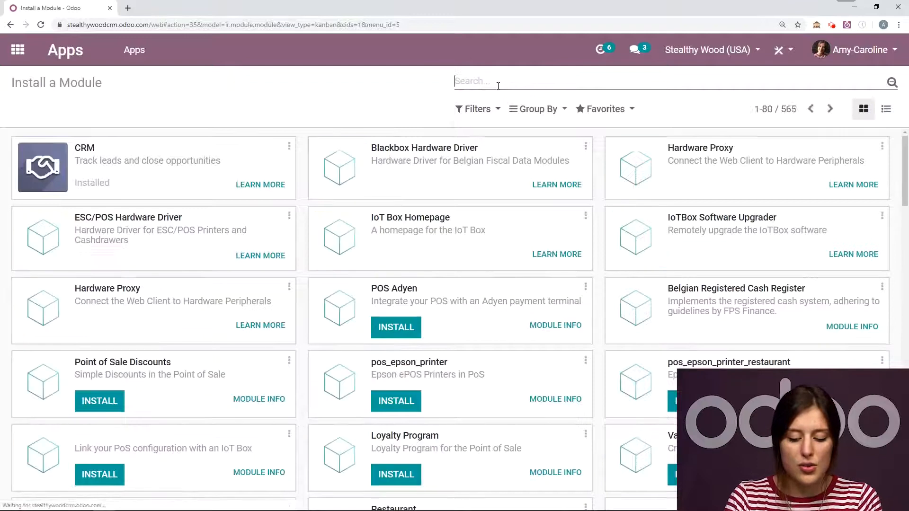
text(contact)
key(Return)
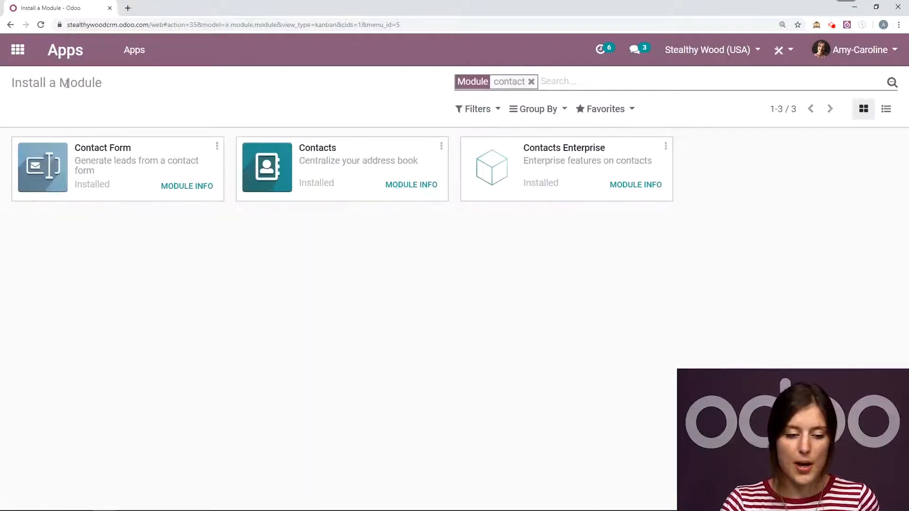
Step: Open the website's Contact us page and examine its contact form
click(18, 49)
click(705, 186)
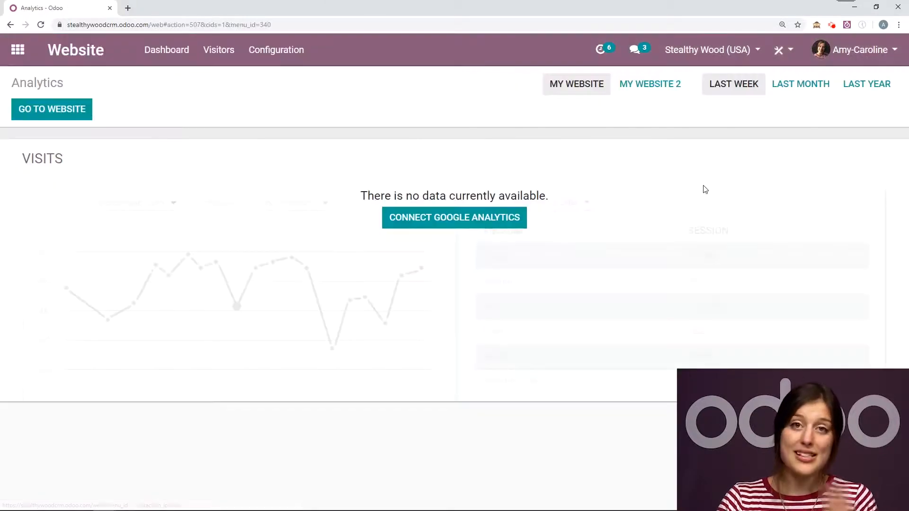
click(35, 110)
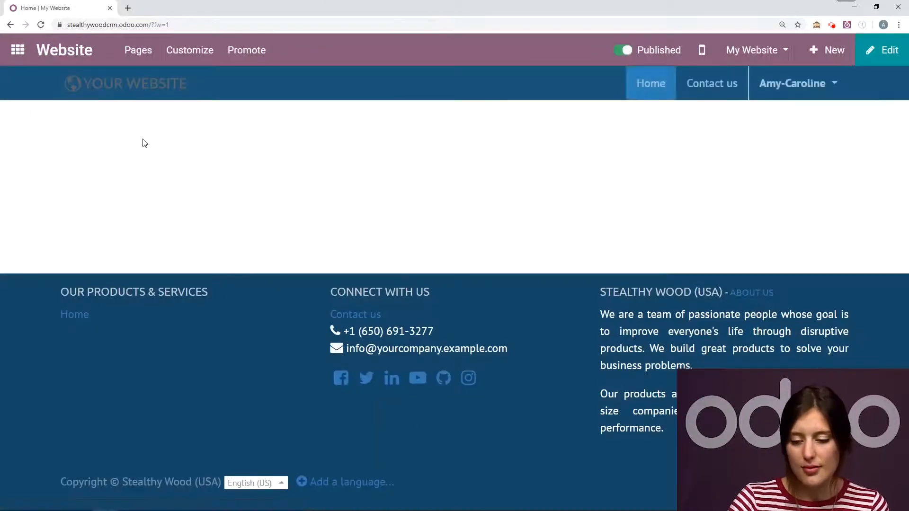
click(702, 94)
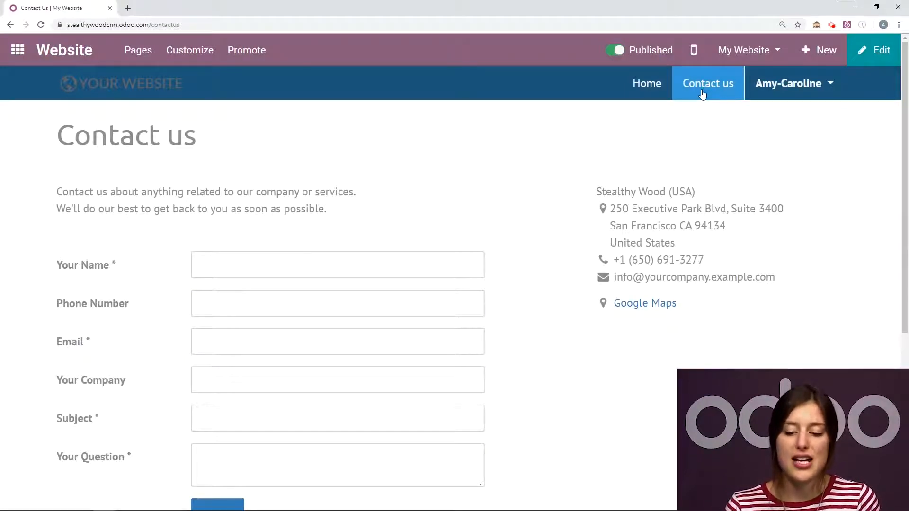
scroll(549, 116, down, 1)
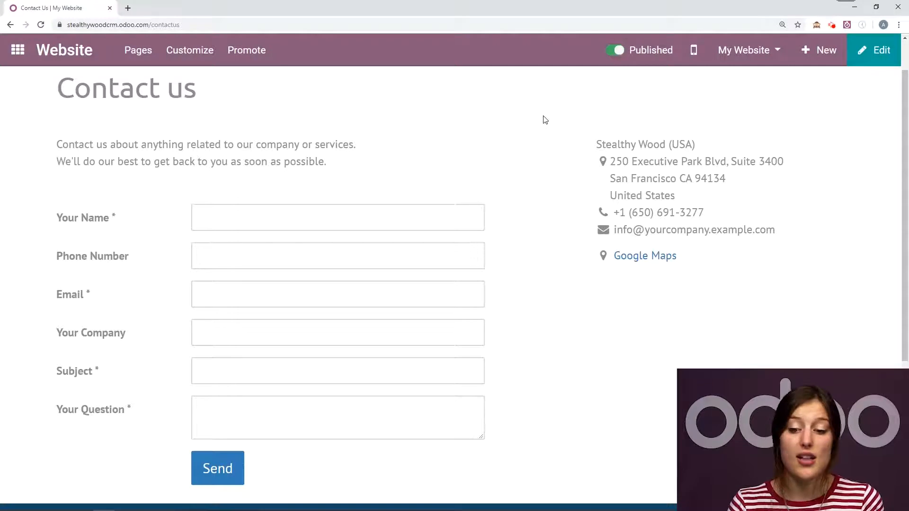
Step: Create a new website page titled "Your info!!!!" and include it in the site menu
click(822, 51)
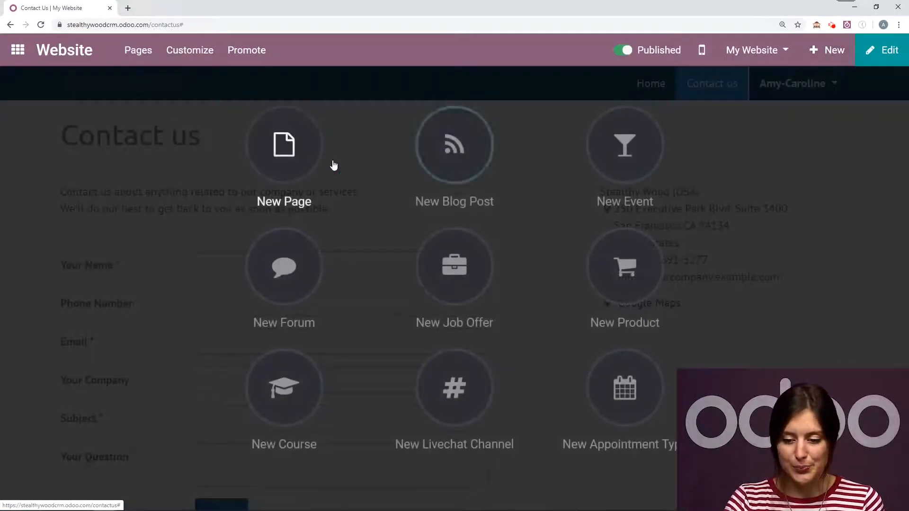
click(307, 149)
text(Your )
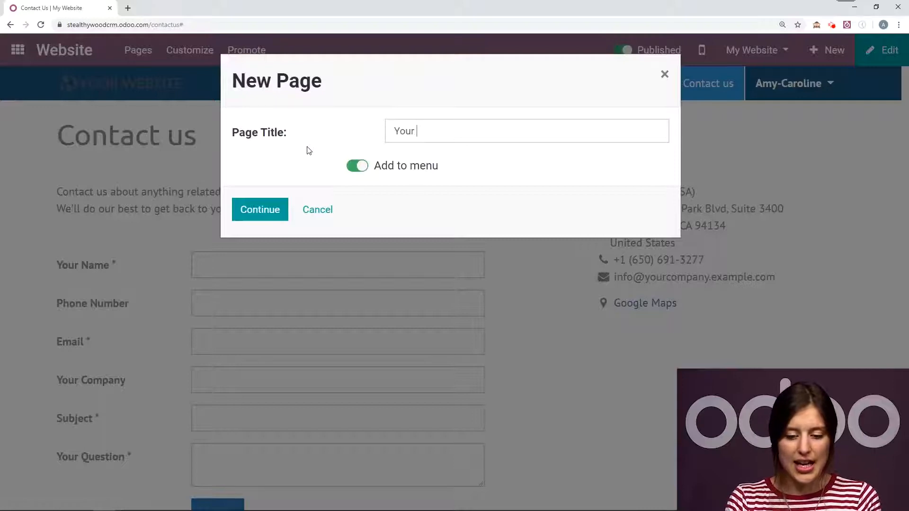
text(info!!!!)
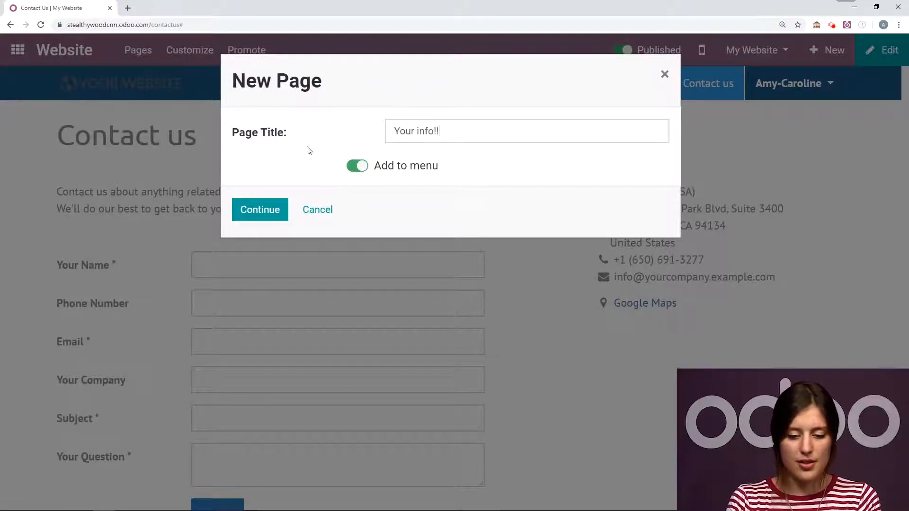
click(238, 204)
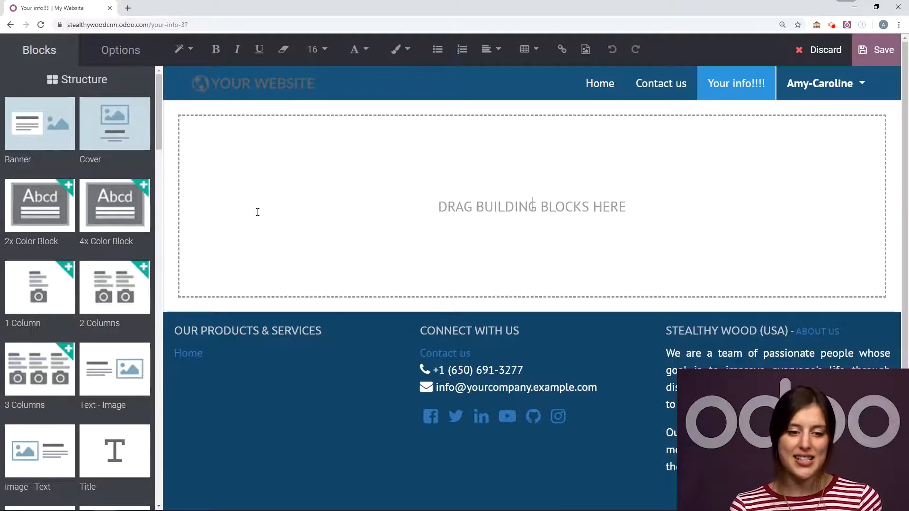
Step: Place a Form Builder block in the empty content area of the "Your info!!!!" page
scroll(81, 191, down, 8)
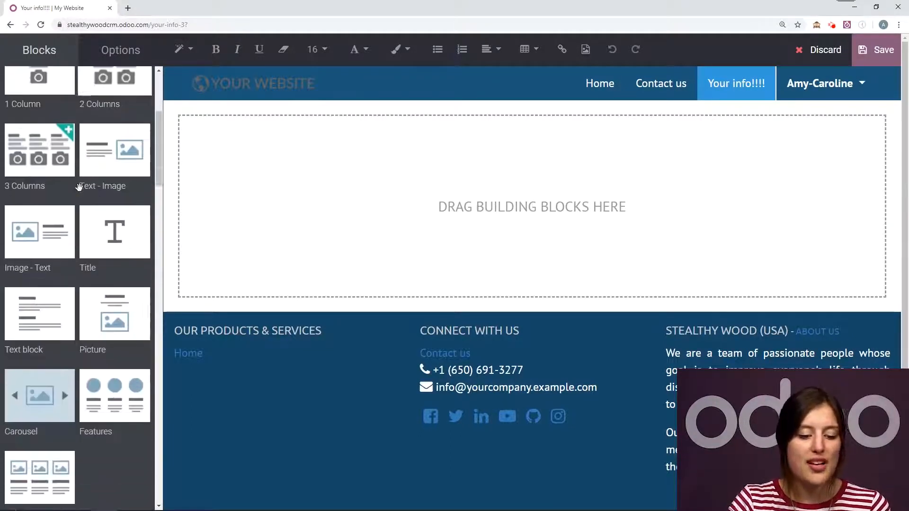
scroll(81, 192, down, 1)
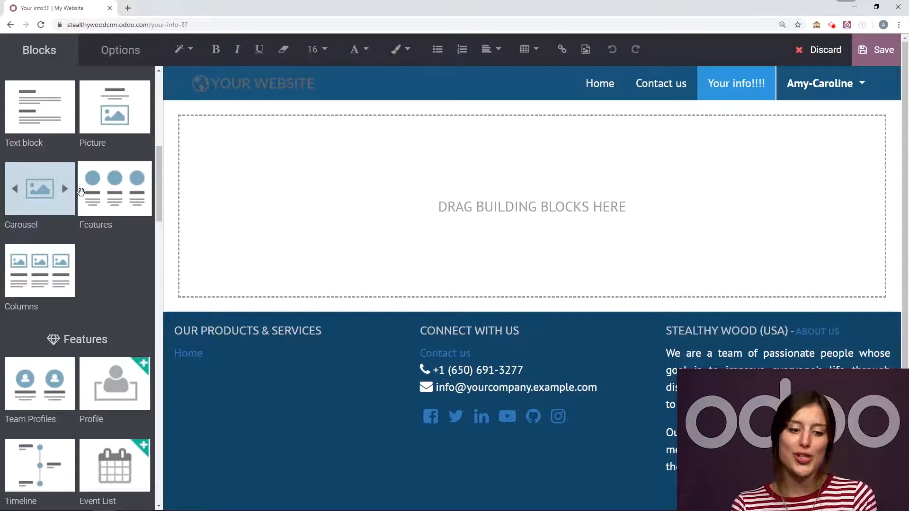
scroll(76, 196, down, 5)
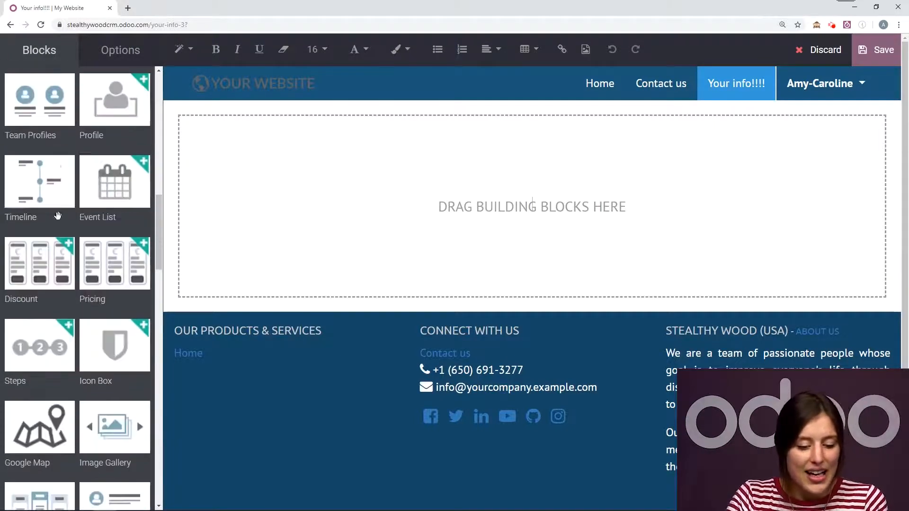
scroll(66, 229, down, 3)
scroll(65, 230, down, 5)
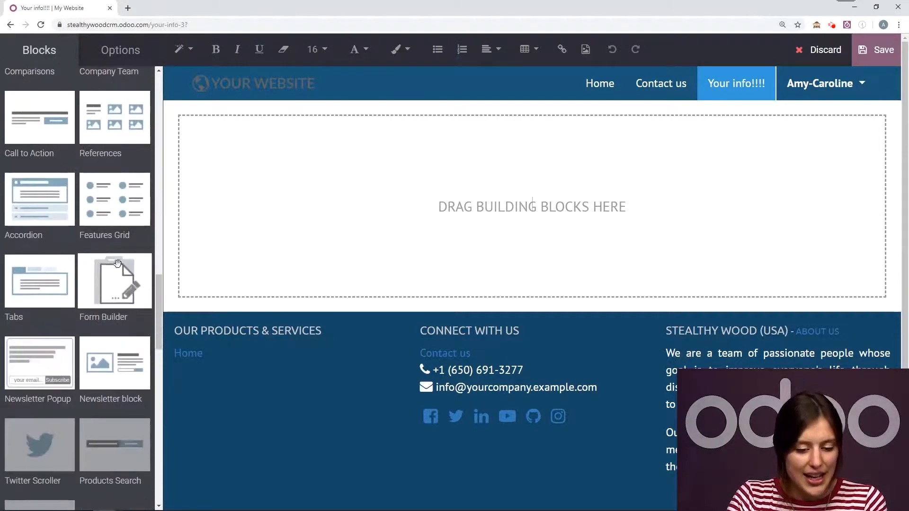
click(114, 283)
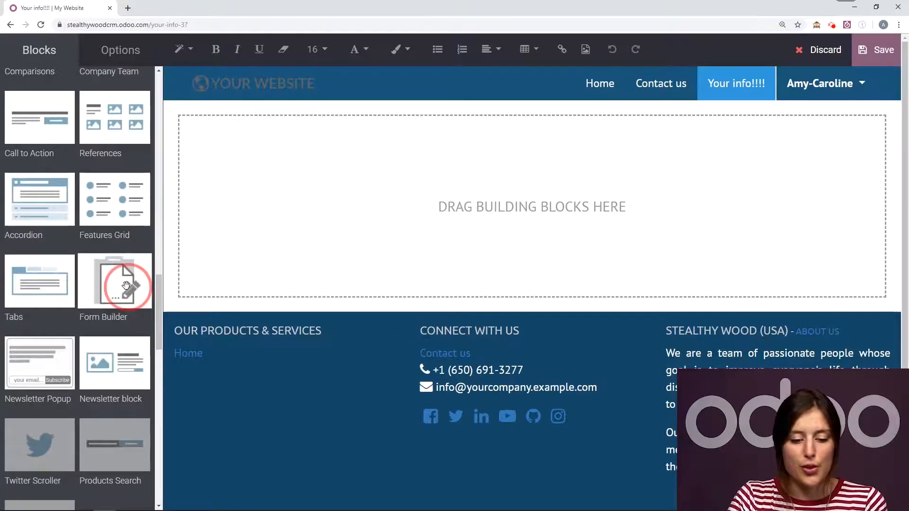
drag(69, 262, 338, 163)
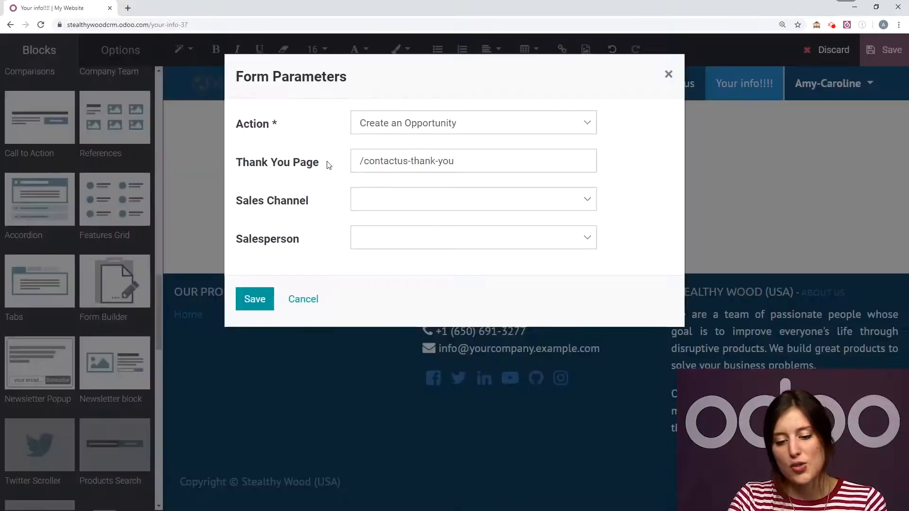
Step: Save the form parameters with the Create an Opportunity action, leaving Sales Channel and Salesperson blank
click(559, 128)
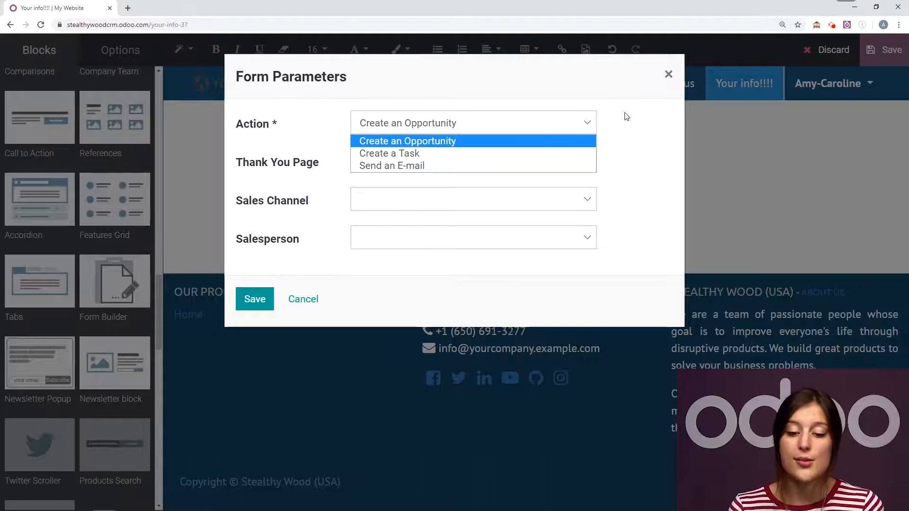
click(576, 141)
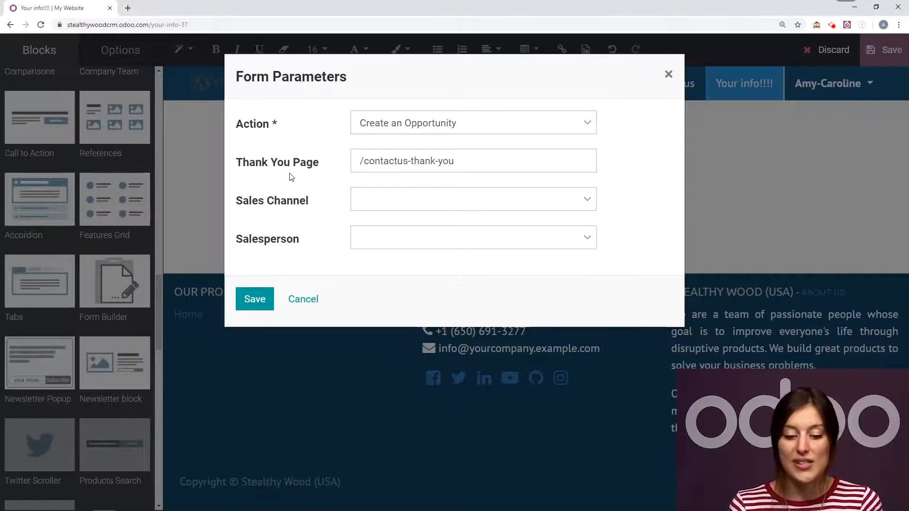
click(435, 200)
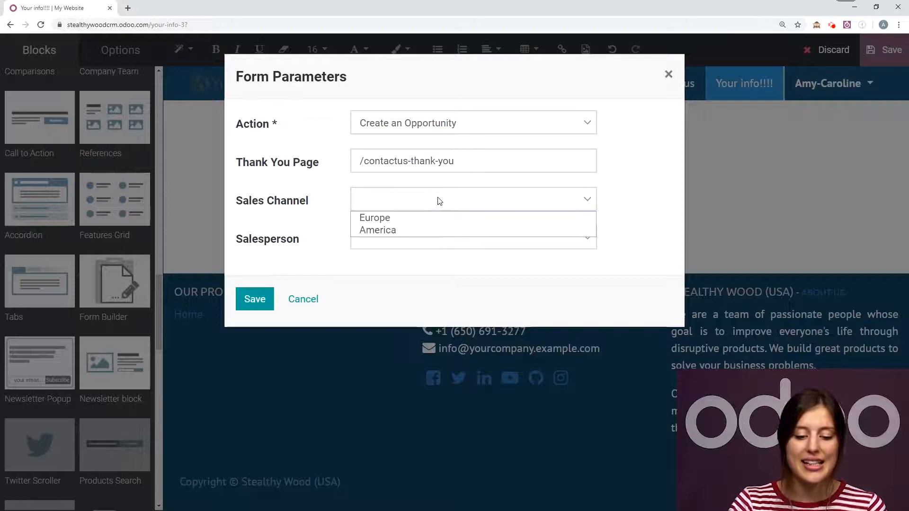
click(309, 191)
click(385, 244)
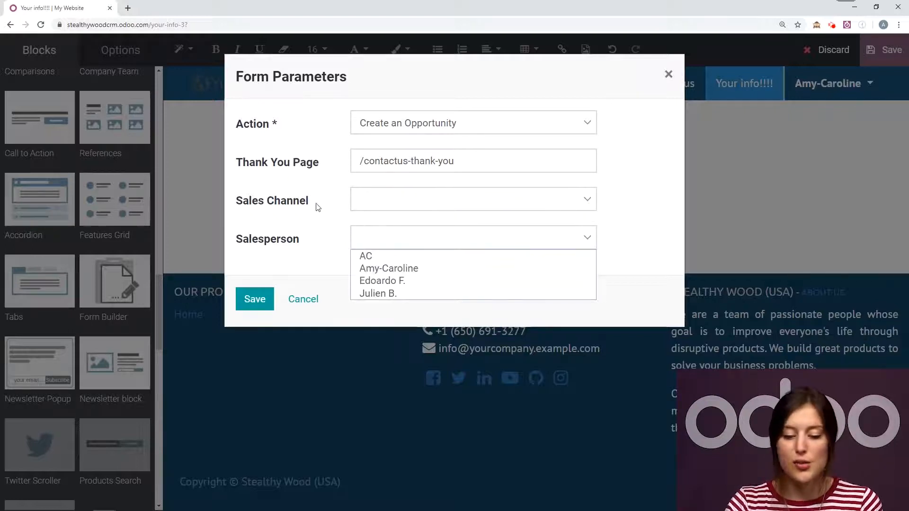
click(318, 207)
click(256, 300)
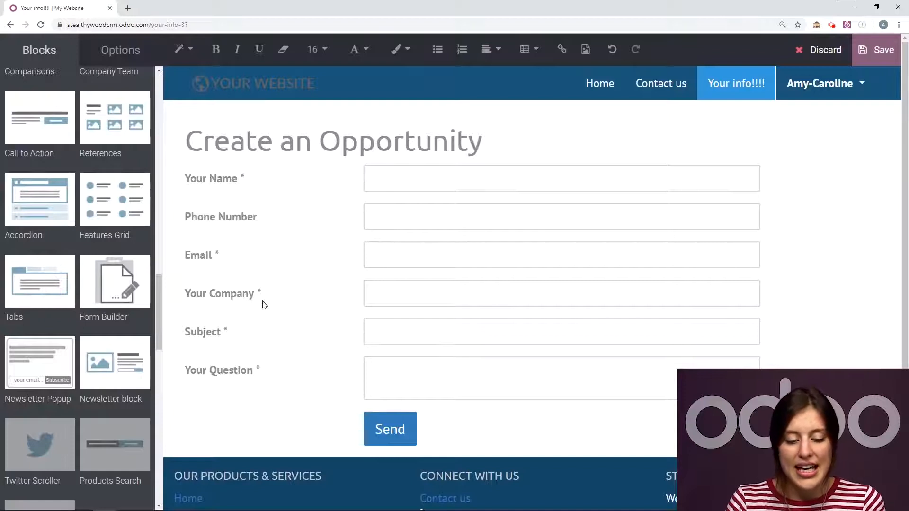
Step: Change the form's name label to "Your Full Name" and make the Phone Number field required
click(210, 178)
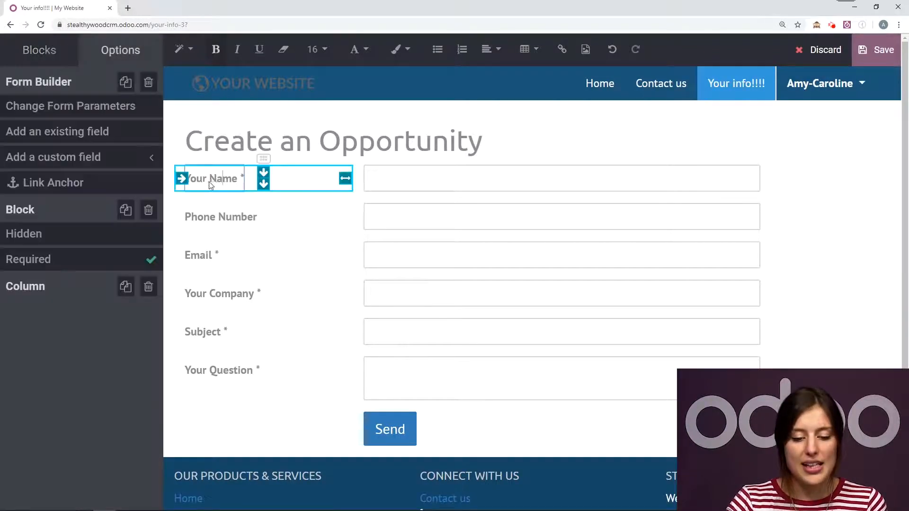
text(Full)
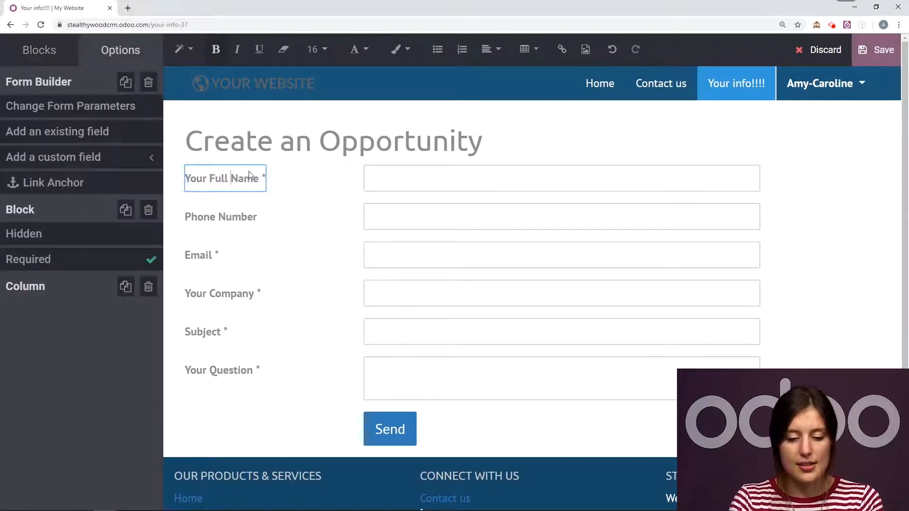
click(208, 223)
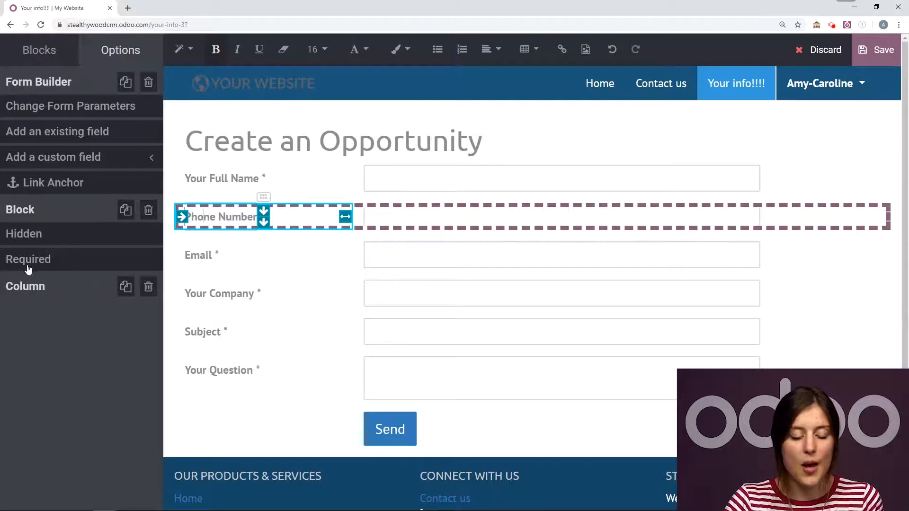
click(46, 264)
Step: Add the existing Email cc field to the opportunity form
click(326, 265)
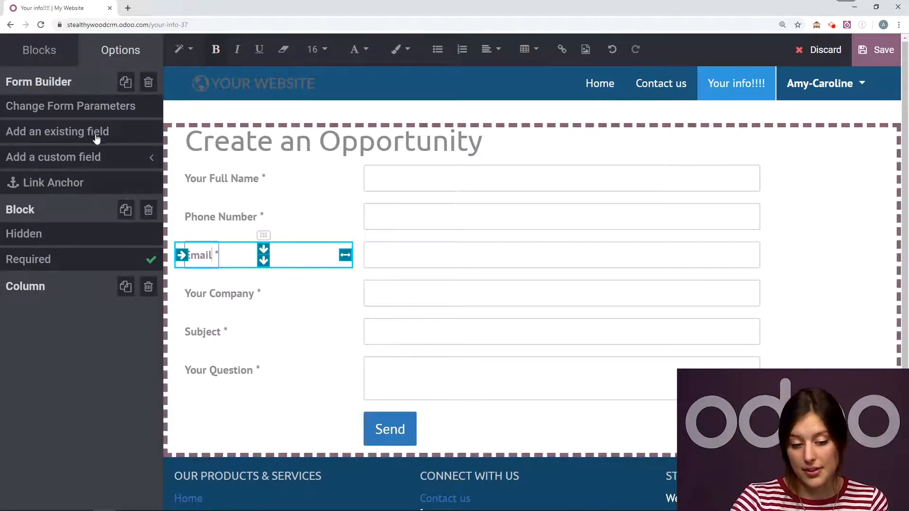
click(70, 135)
click(462, 127)
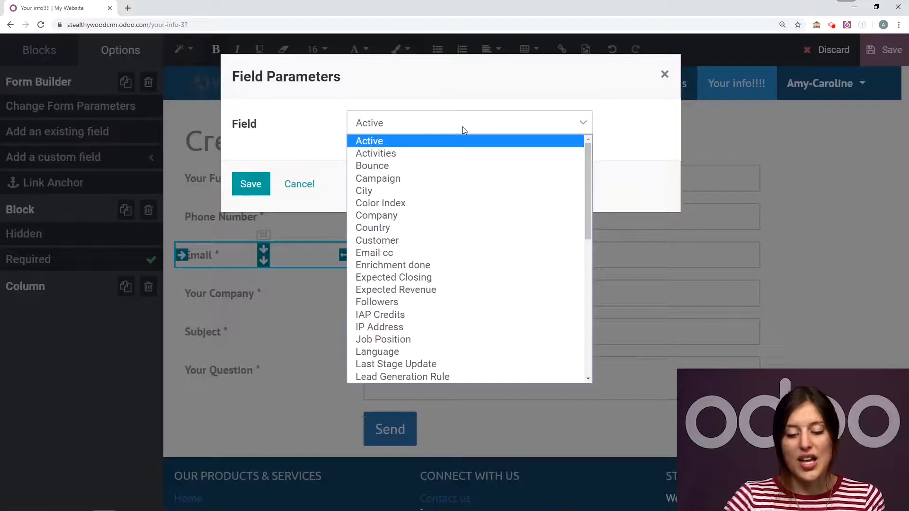
scroll(504, 190, down, 5)
scroll(503, 190, down, 2)
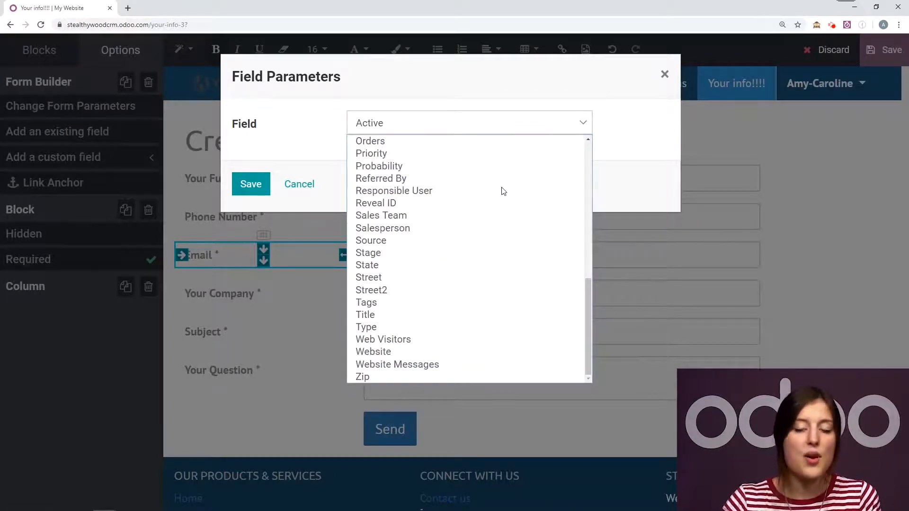
scroll(496, 191, up, 7)
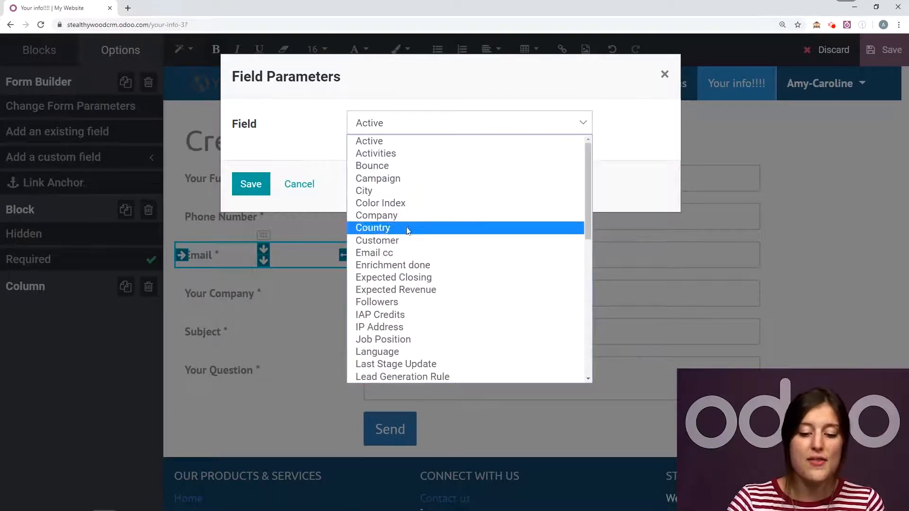
click(421, 255)
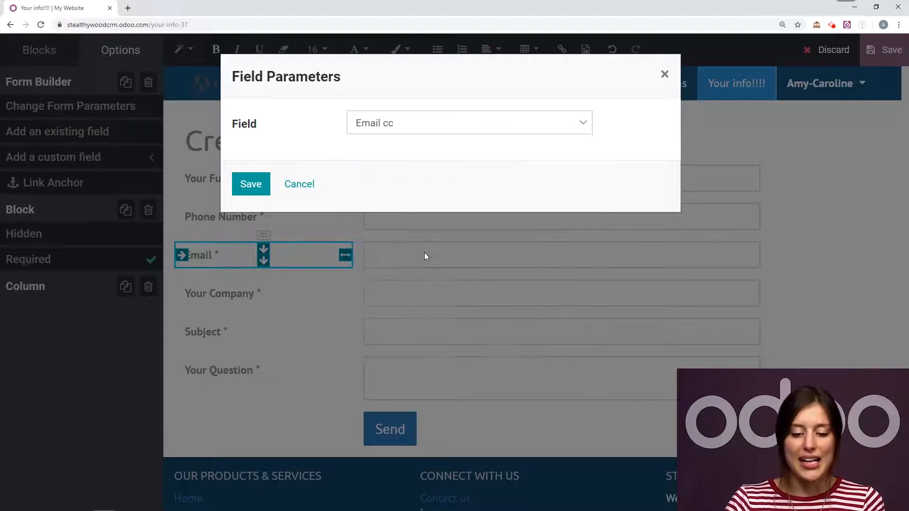
click(262, 183)
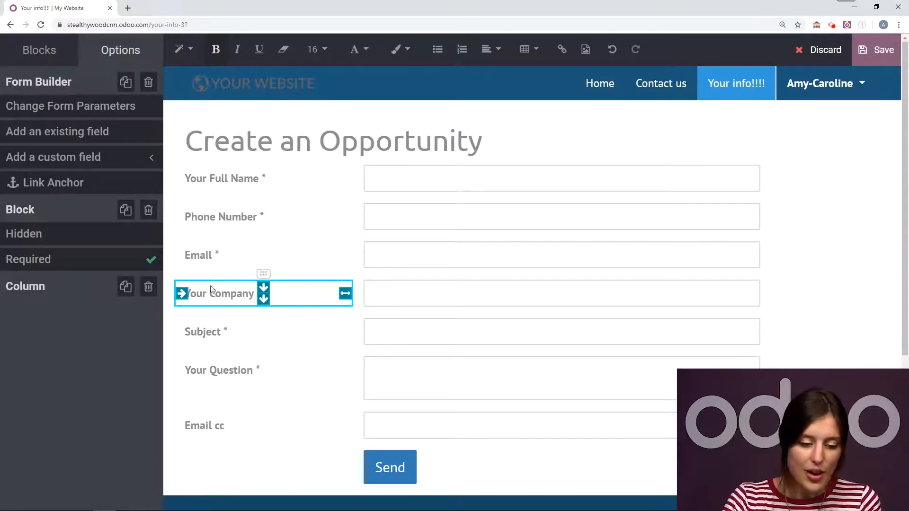
Step: Examine the custom field types that can be added to the form
click(199, 256)
click(87, 157)
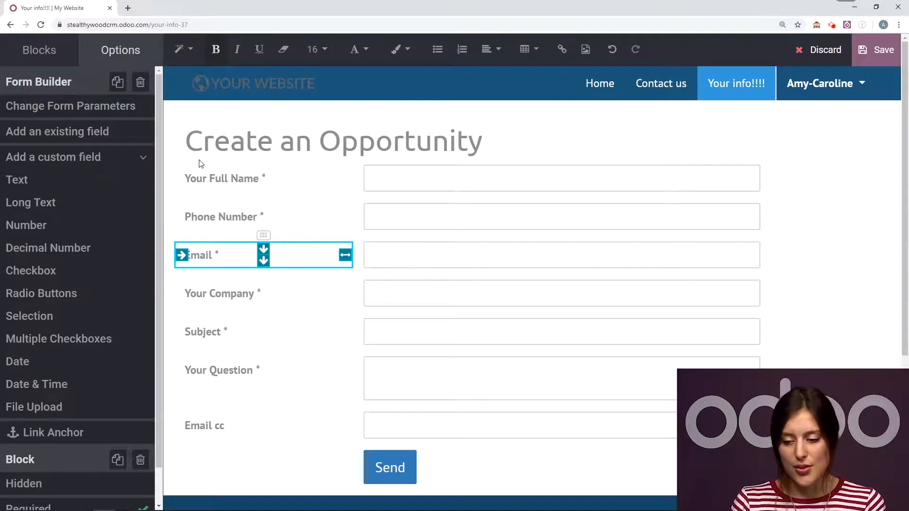
click(291, 119)
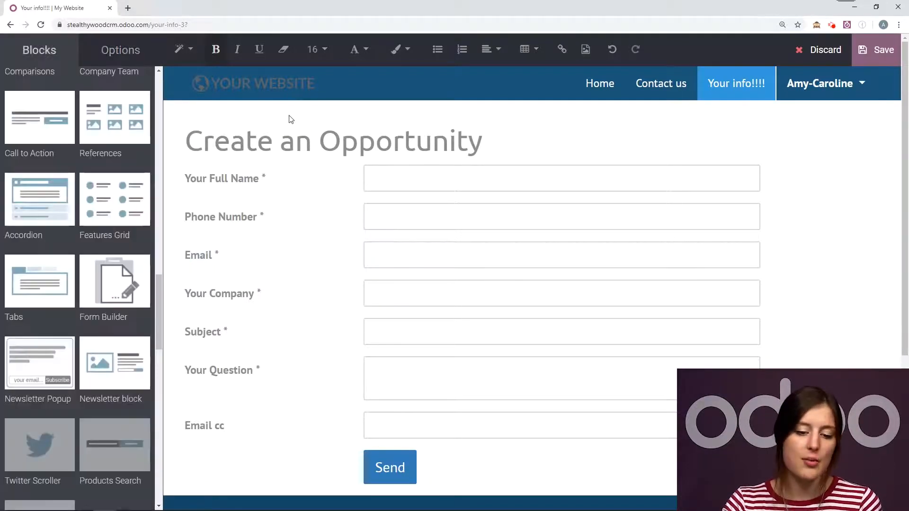
Step: Place a Newsletter Popup block on the page, above the Create an Opportunity form
scroll(92, 156, down, 10)
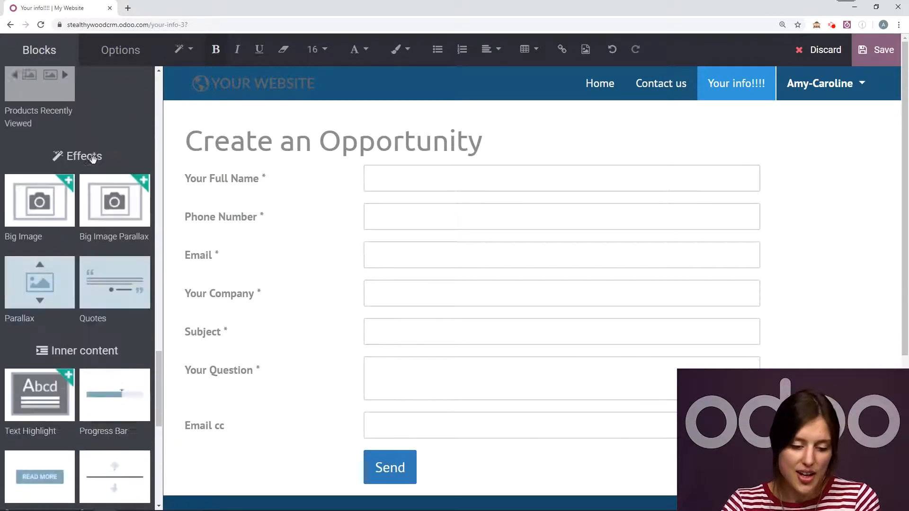
scroll(93, 160, down, 1)
scroll(94, 160, up, 1)
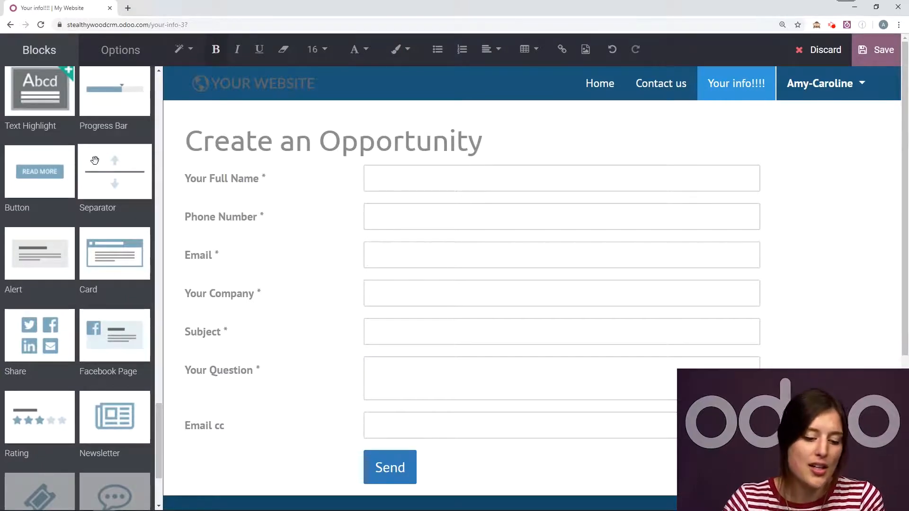
scroll(95, 161, down, 4)
scroll(91, 199, up, 7)
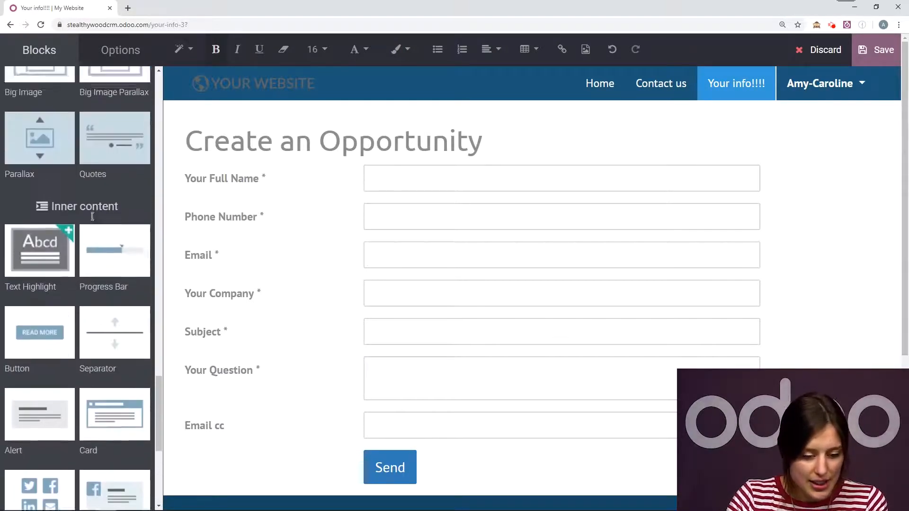
scroll(93, 216, up, 8)
mouse_move(38, 267)
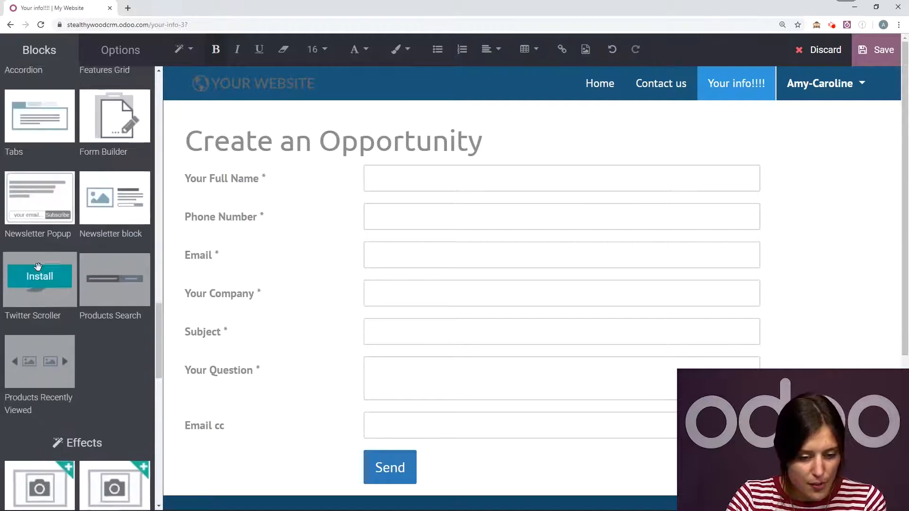
scroll(38, 267, up, 3)
drag(56, 311, 389, 73)
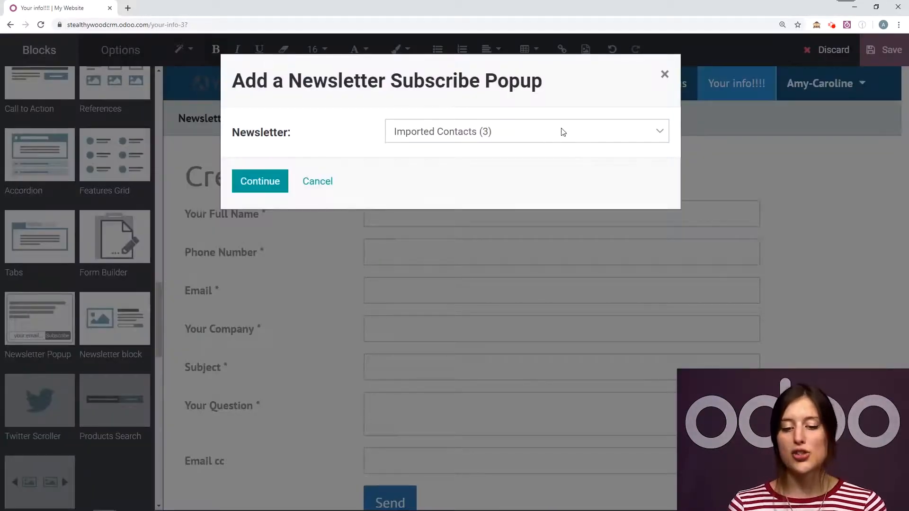
Step: Choose Interested in Tree Promotions as the popup's newsletter and save the page
click(517, 134)
click(473, 163)
click(293, 140)
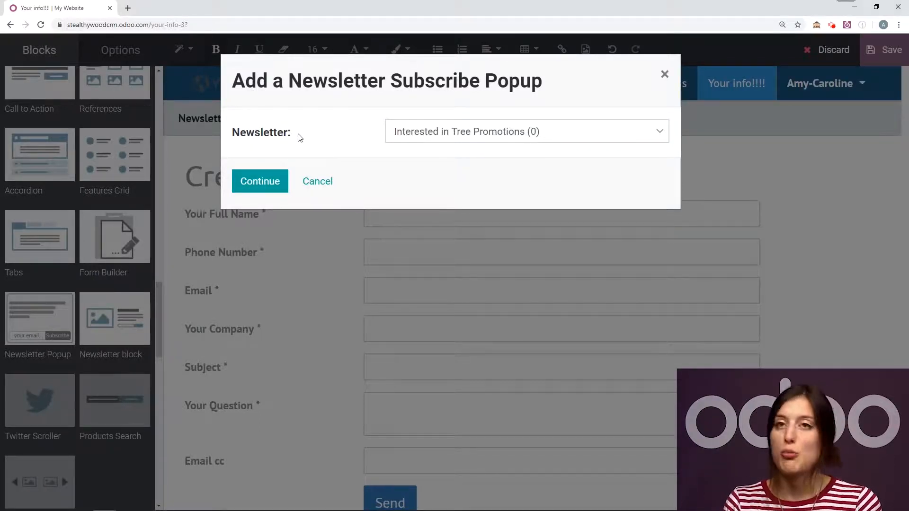
click(256, 189)
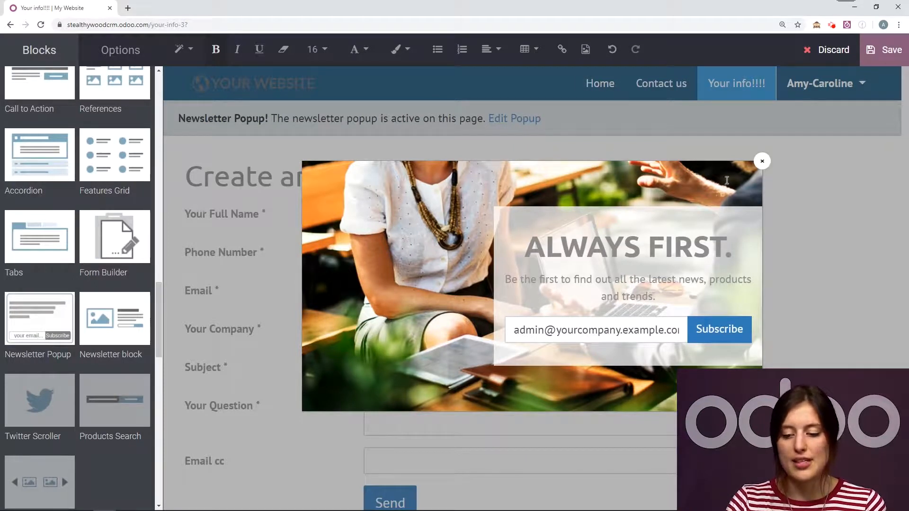
click(874, 50)
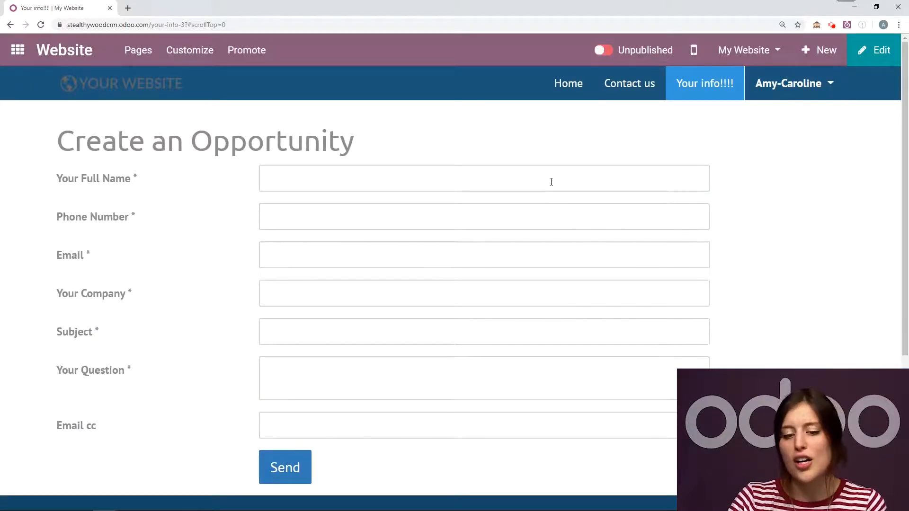
Step: Check the newsletter popup on the saved page and dismiss it
mouse_move(350, 19)
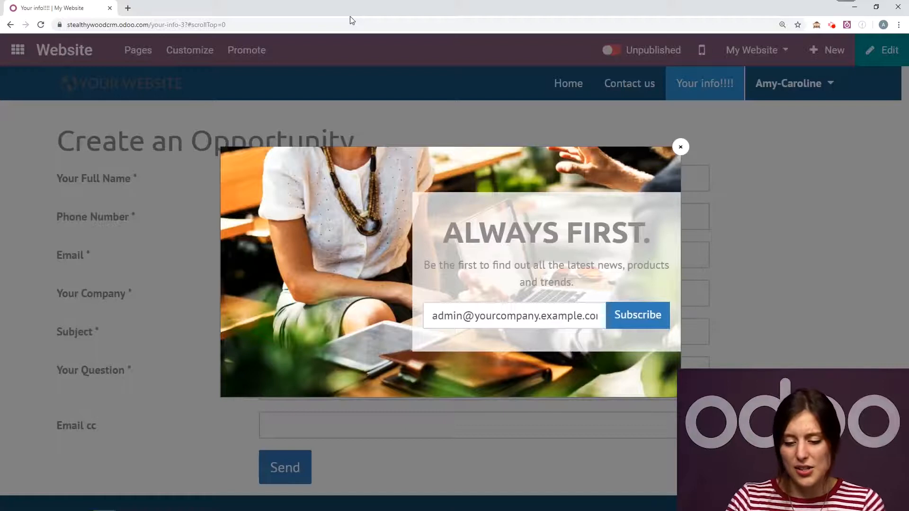
click(523, 321)
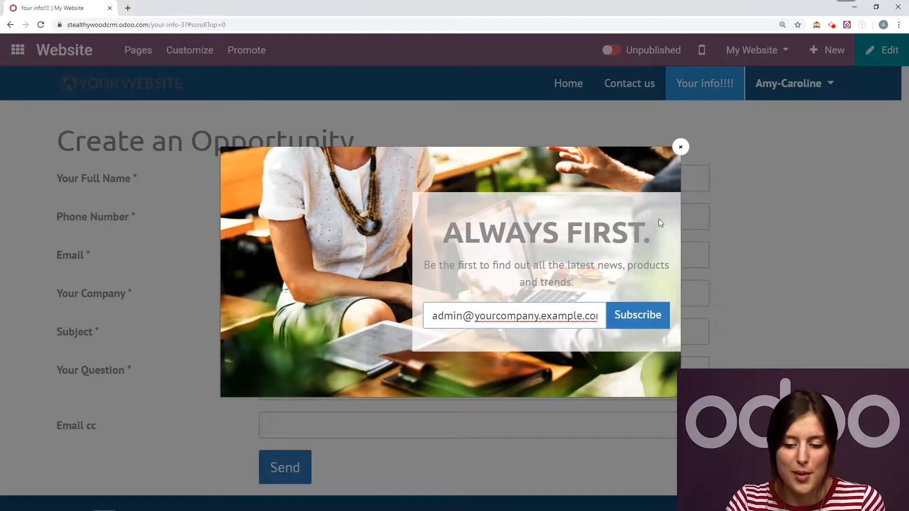
click(680, 148)
Step: Open the newsletter popup in the page editor, close it again and save the page
click(880, 59)
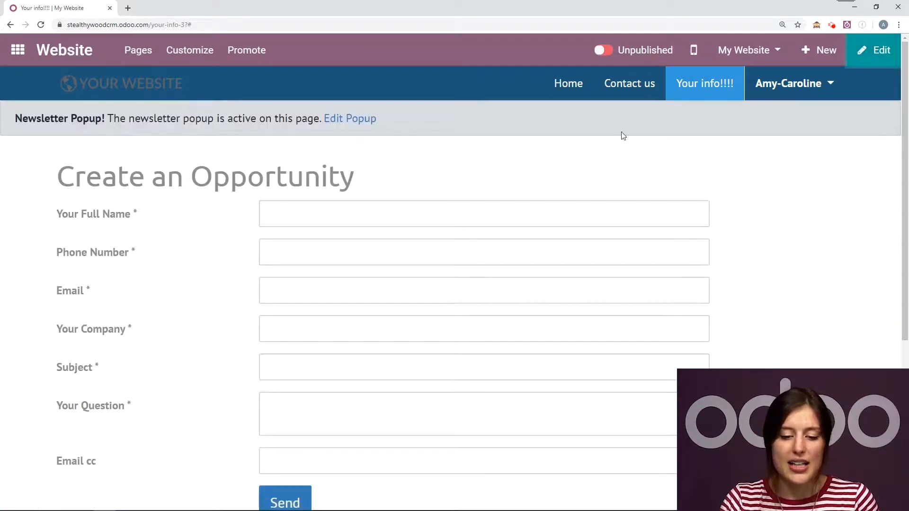
click(350, 119)
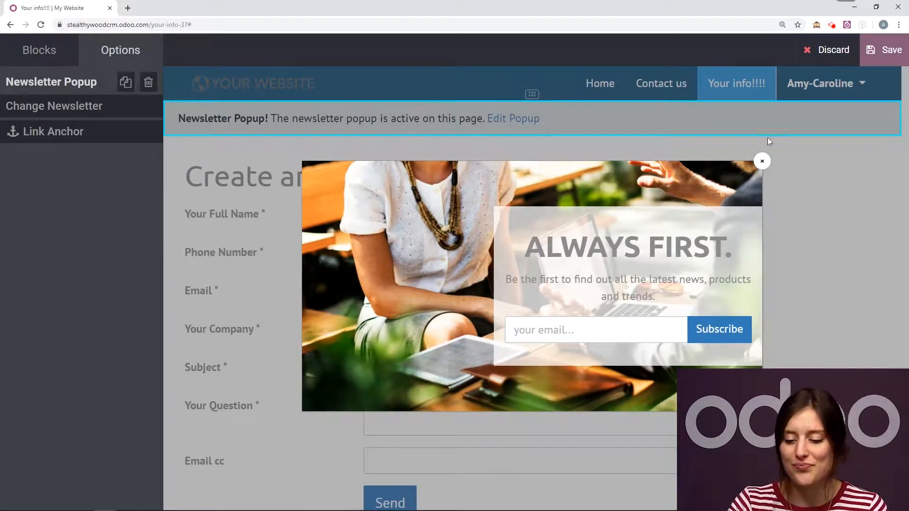
click(762, 162)
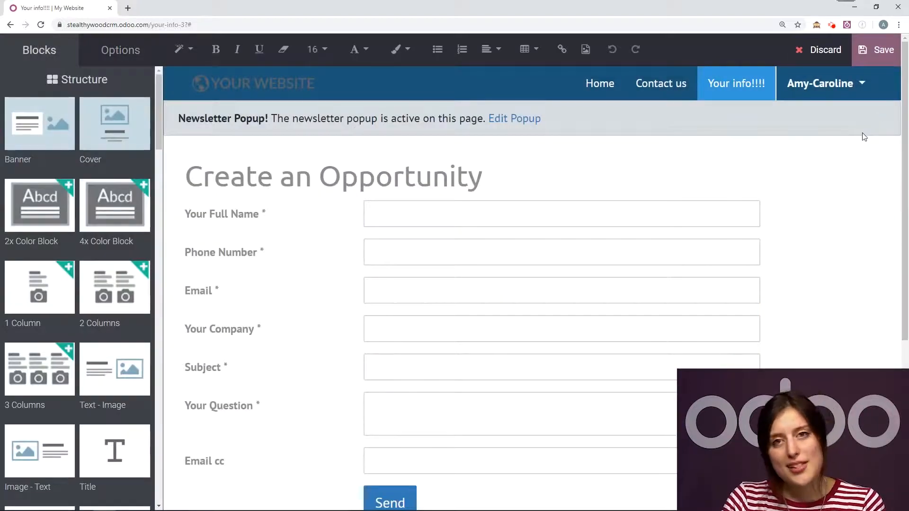
click(877, 51)
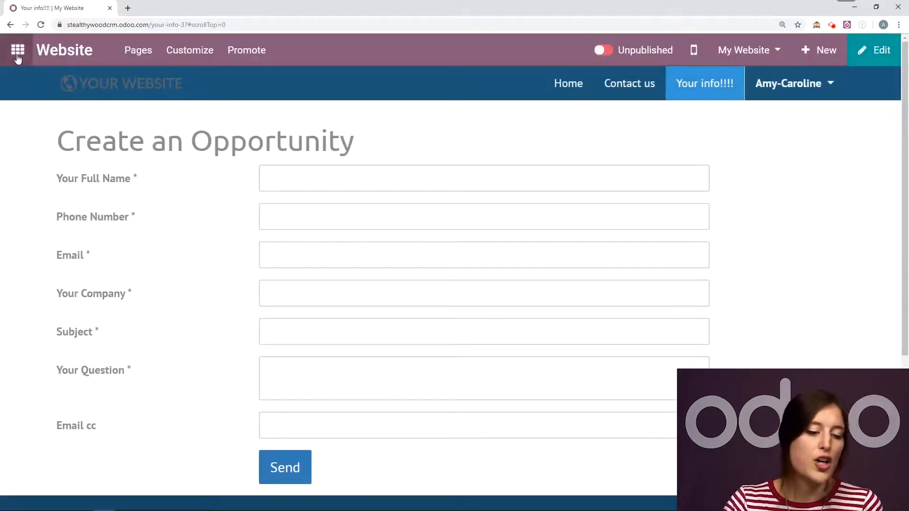
Step: Go to the CRM app's settings and examine the Lead Generation options, particularly Visits to Leads
click(18, 59)
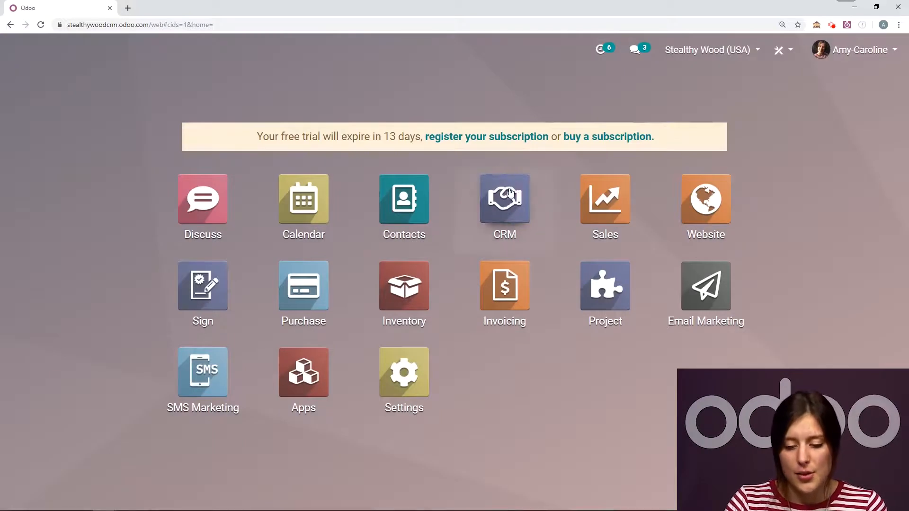
click(513, 189)
click(272, 57)
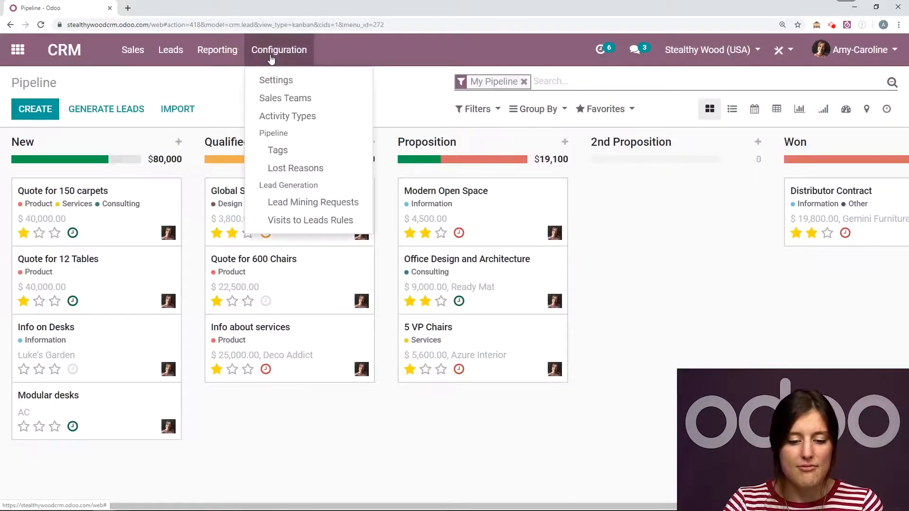
click(284, 81)
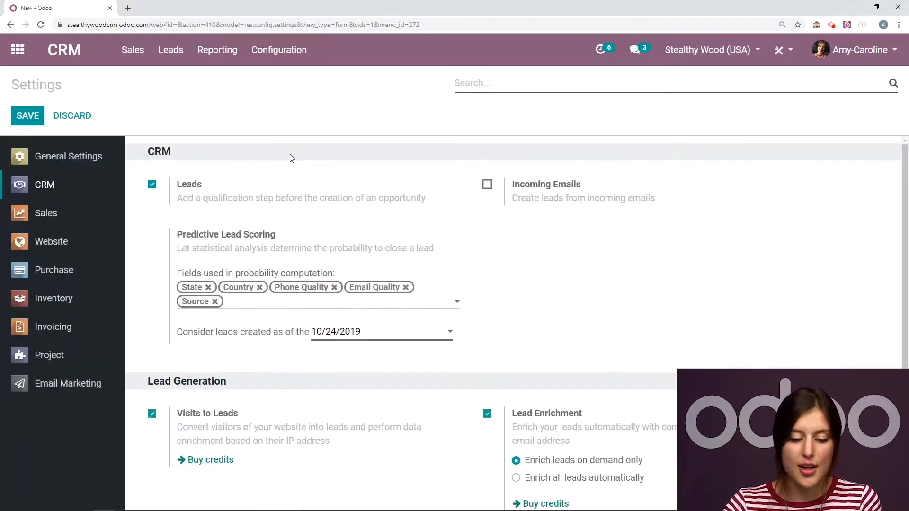
drag(234, 386, 137, 383)
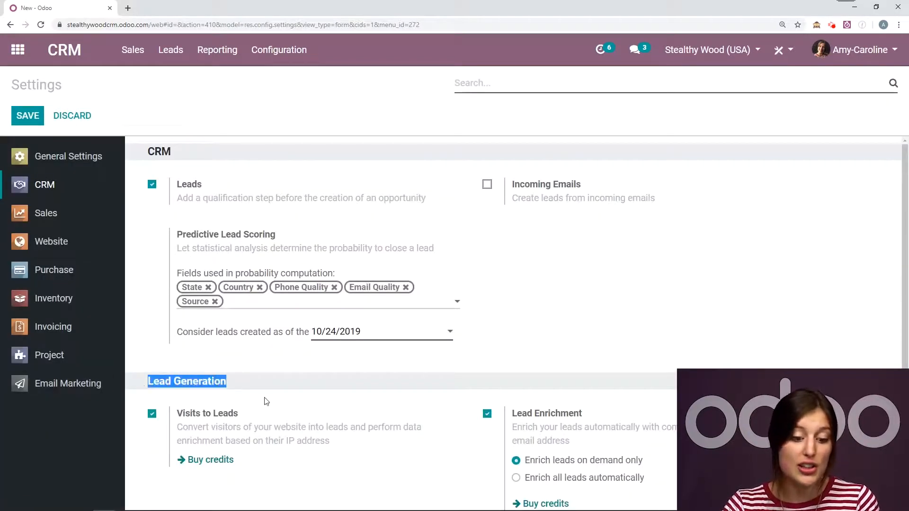
scroll(262, 400, down, 2)
drag(257, 338, 167, 337)
click(333, 336)
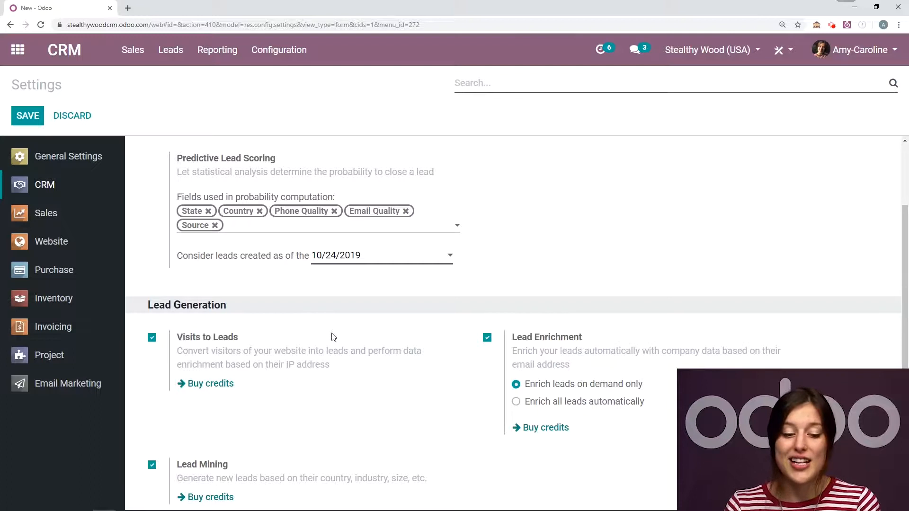
Step: Create a new Visits to Leads rule named "Interest in Products"
click(283, 56)
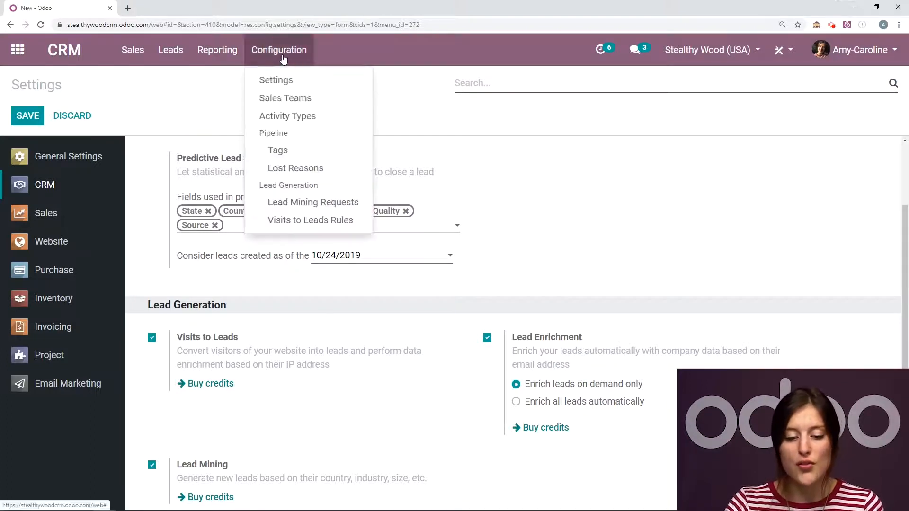
click(359, 226)
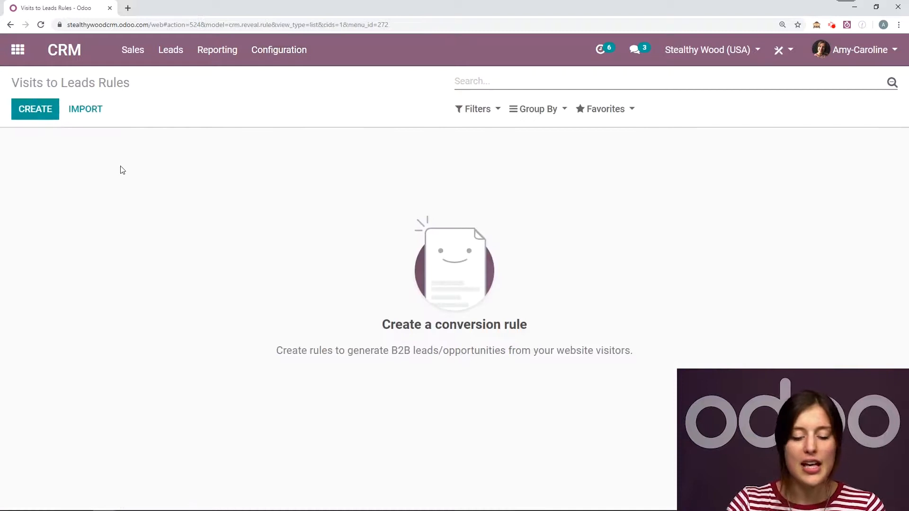
click(15, 114)
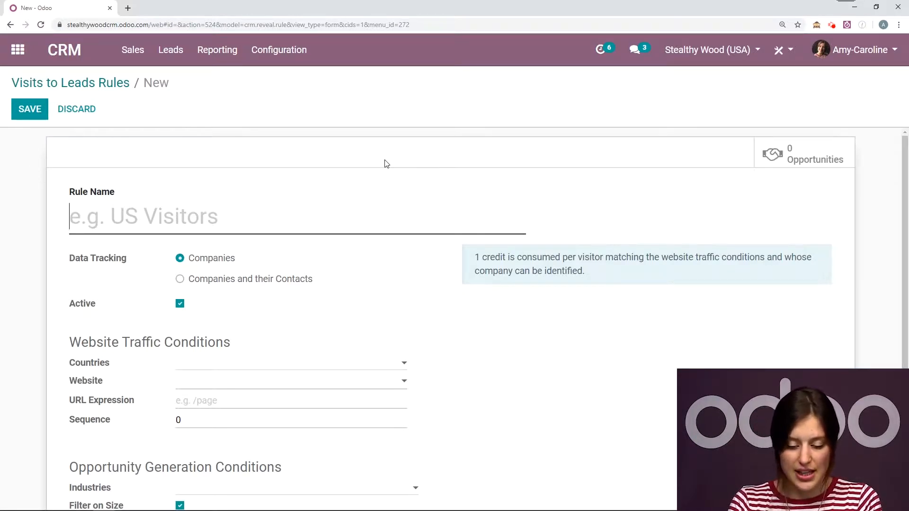
text(Interest o)
key(BackSpace)
key(BackSpace)
text(in Products)
Step: Add Belgium as a country in the rule's website traffic conditions
scroll(275, 243, down, 2)
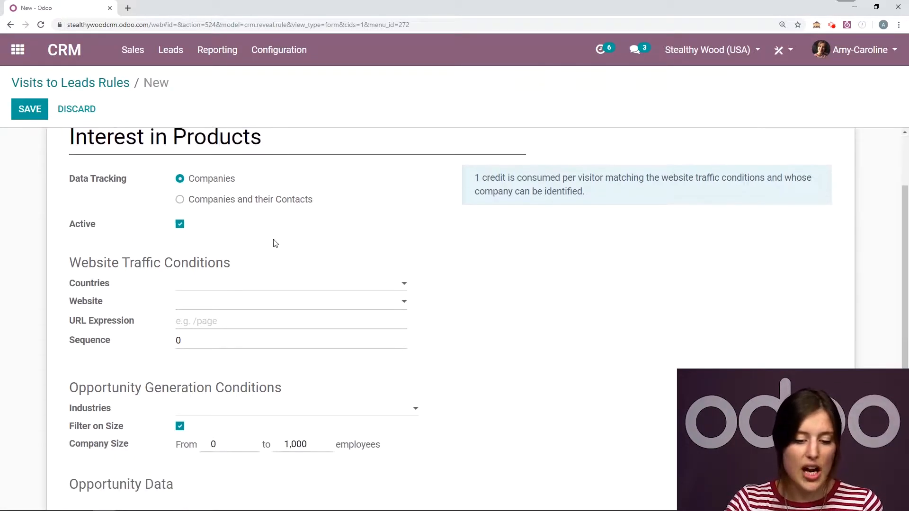
scroll(275, 244, up, 1)
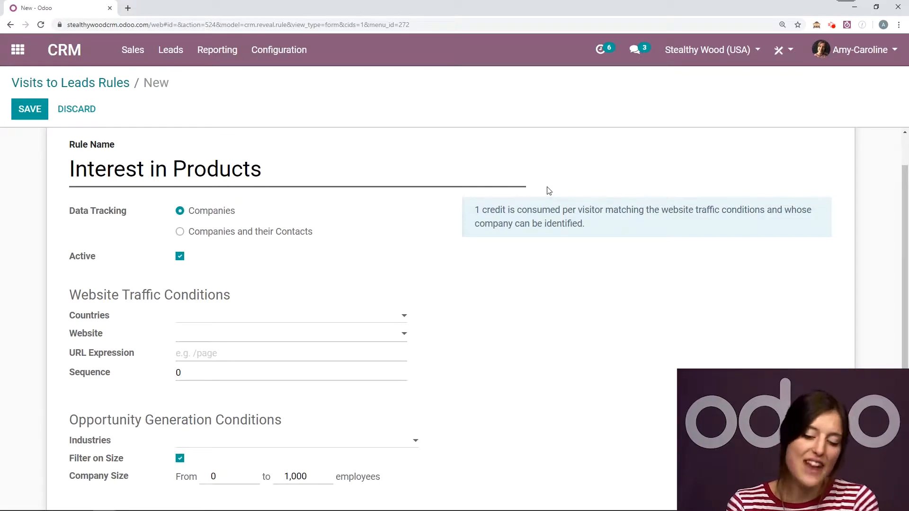
scroll(526, 206, down, 2)
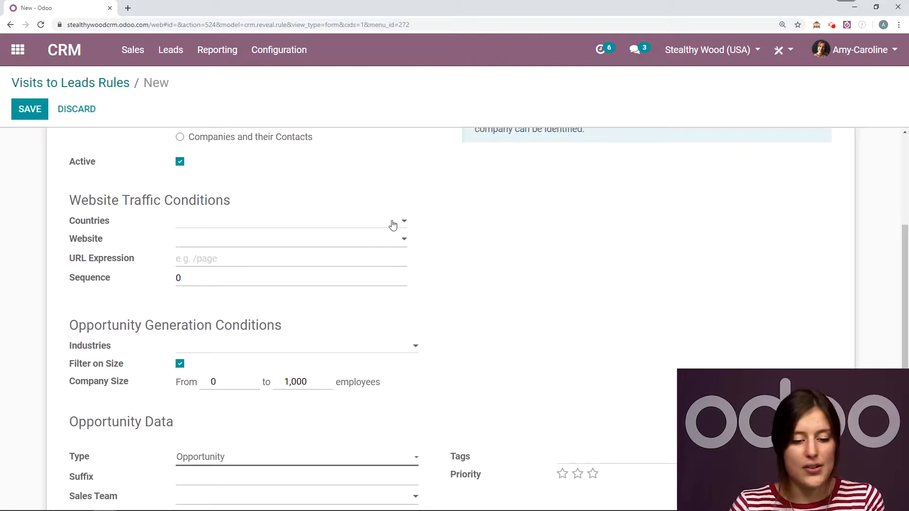
click(226, 226)
text(belg)
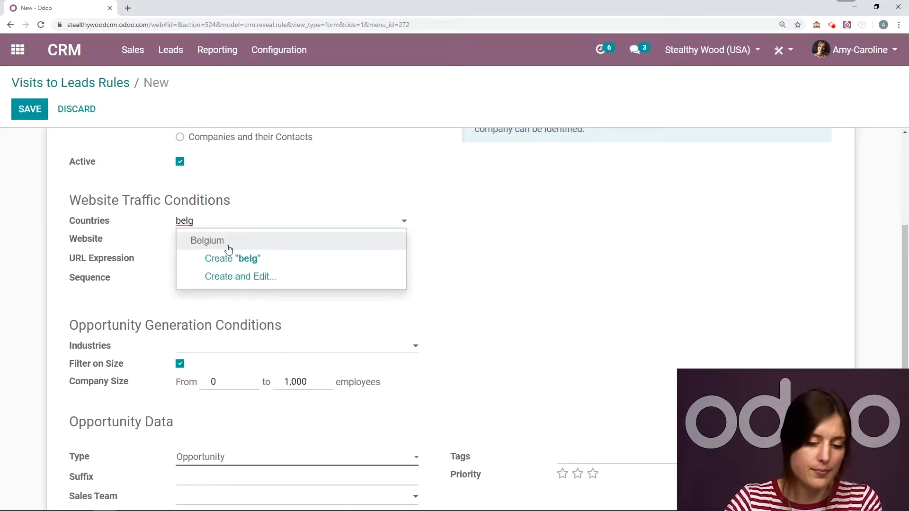
click(229, 244)
click(233, 247)
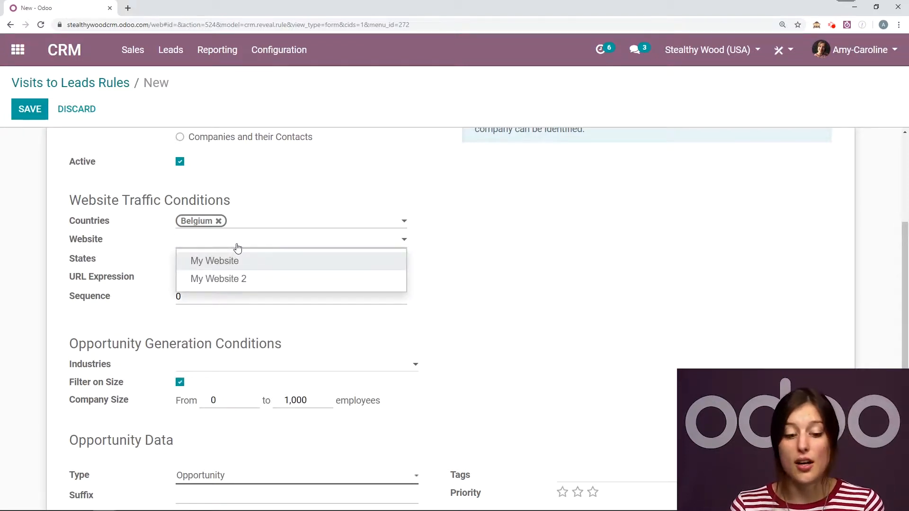
click(409, 201)
Step: Set the URL expression in the website traffic conditions to "/products*"
scroll(457, 227, down, 1)
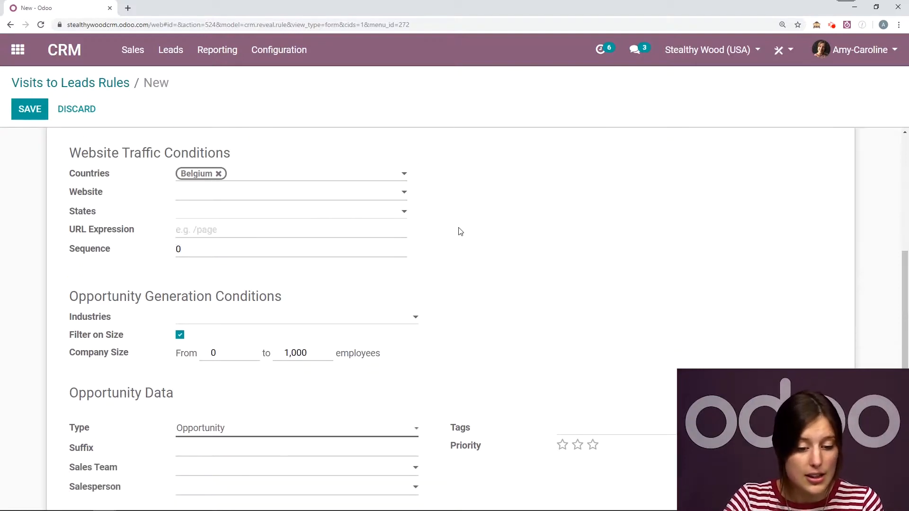
click(386, 217)
click(483, 217)
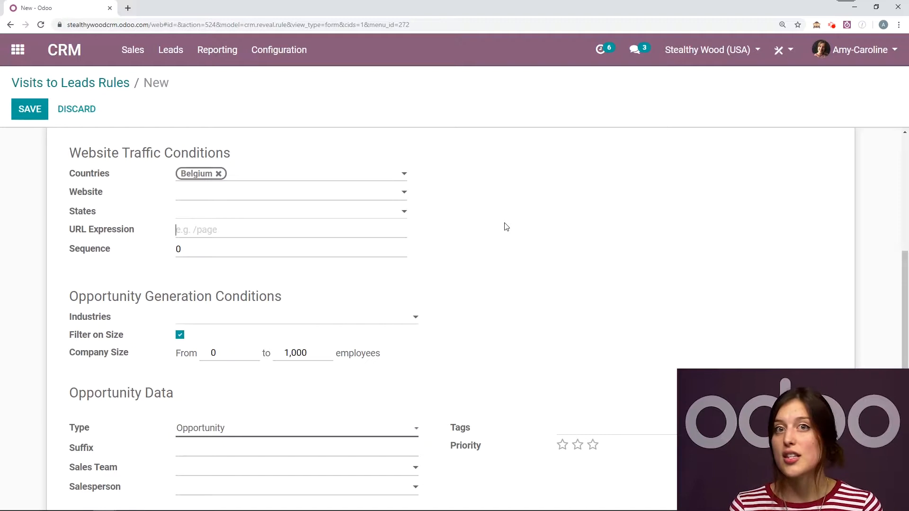
text(/)
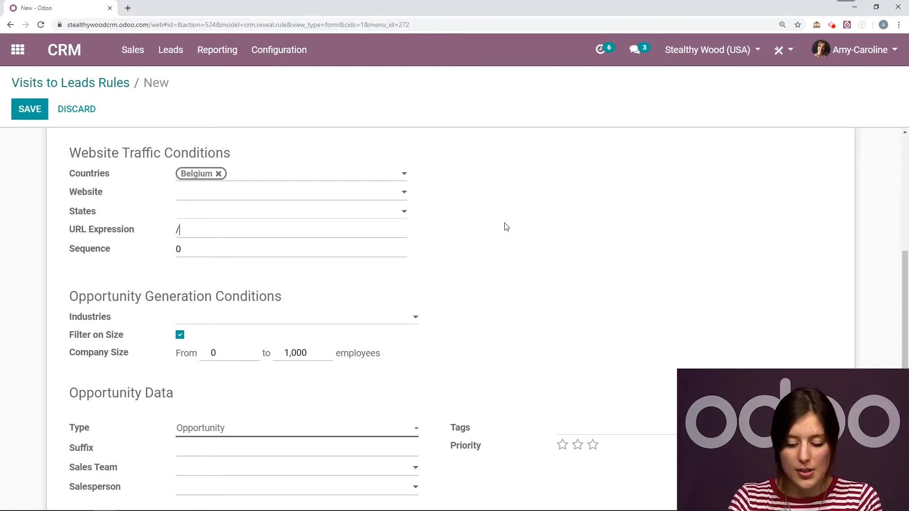
text(prodcuts*)
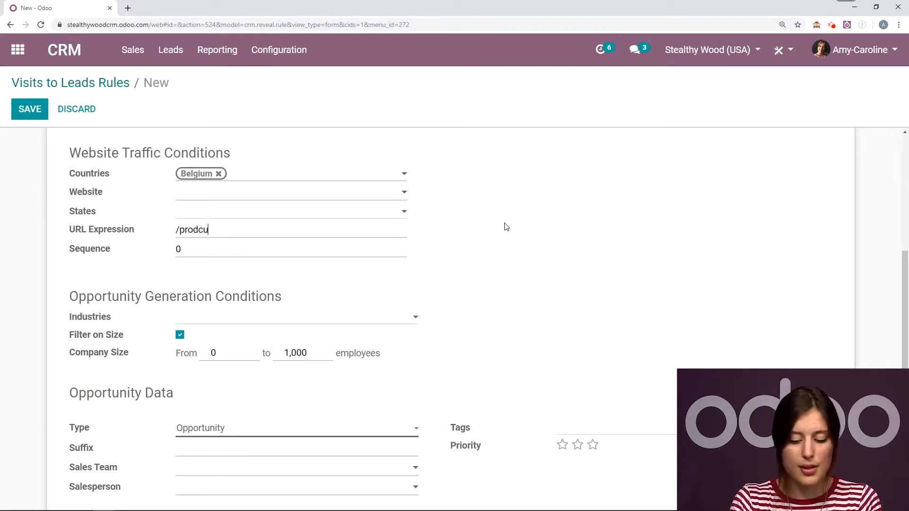
key(BackSpace)
key(BackSpace)
key(BackSpace)
key(BackSpace)
key(BackSpace)
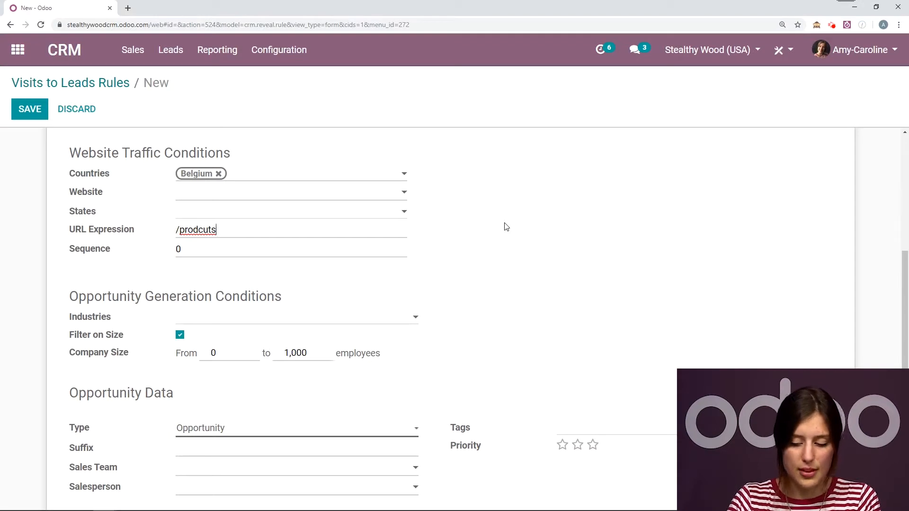
text(uc)
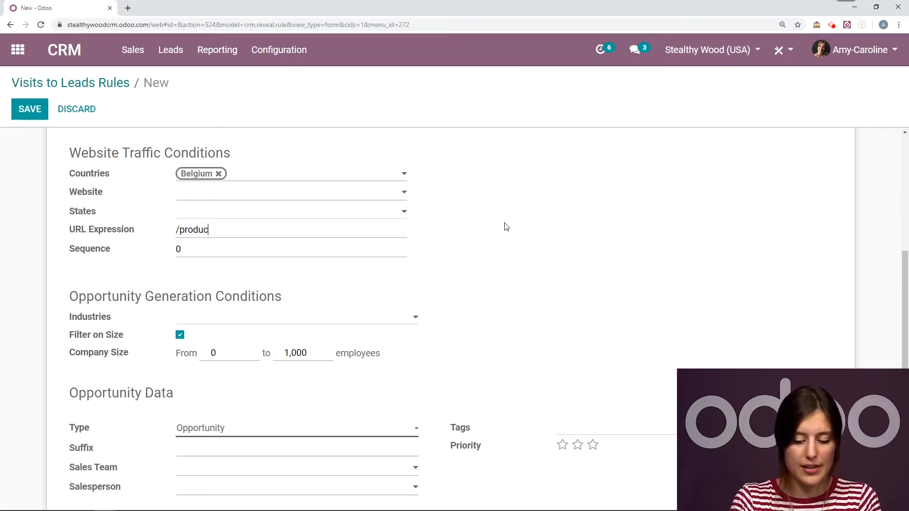
text(ts*)
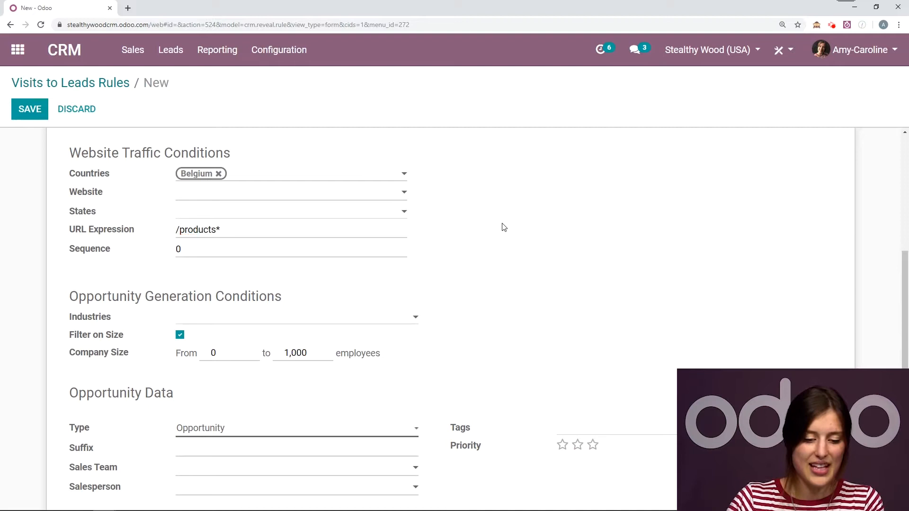
Step: Switch the rule's filter on company size off and back on
scroll(502, 227, down, 1)
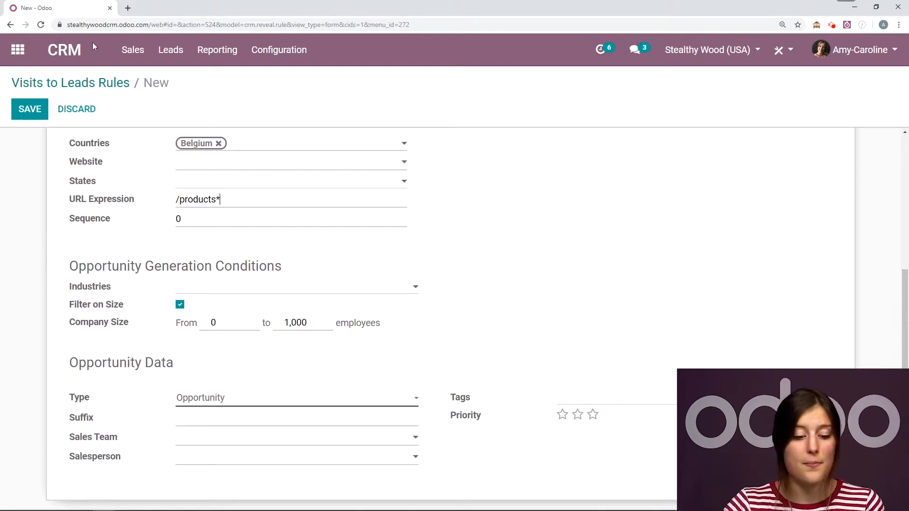
click(179, 306)
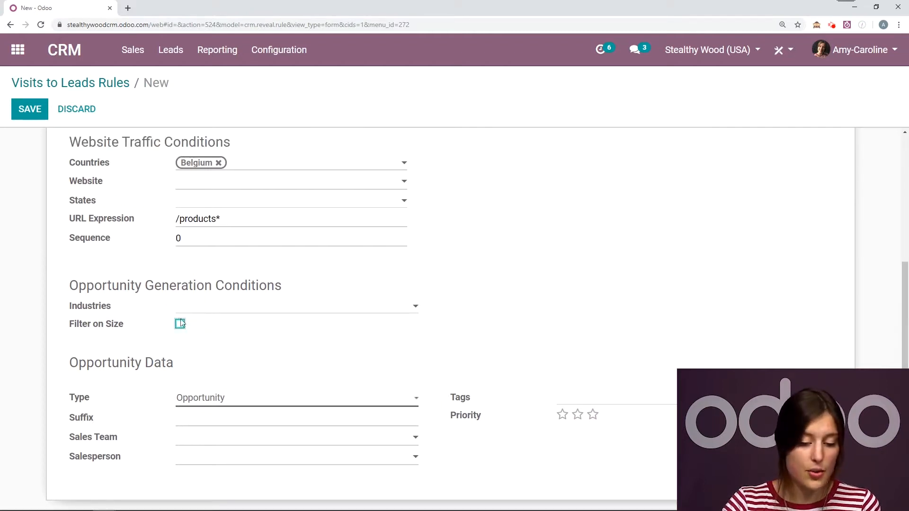
click(180, 323)
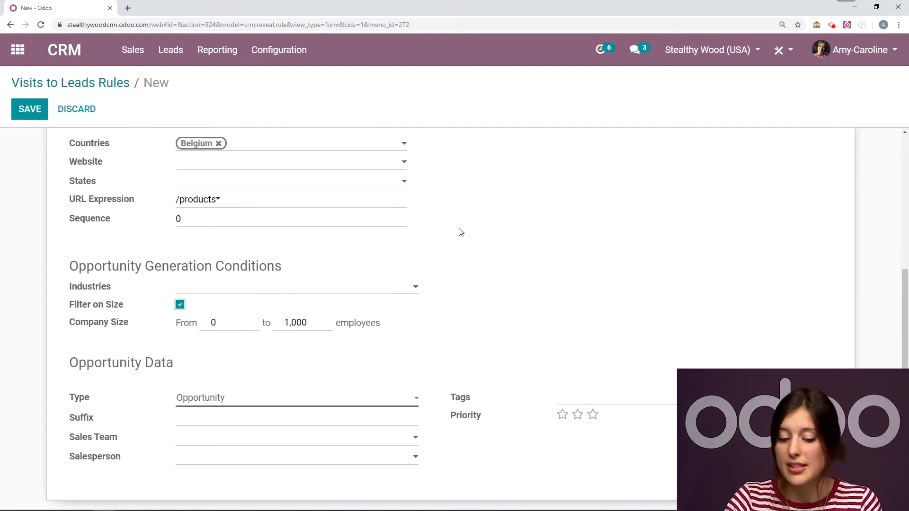
Step: Set the type of record the rule generates to Lead with the "website visitors" tag, and save the rule
click(247, 400)
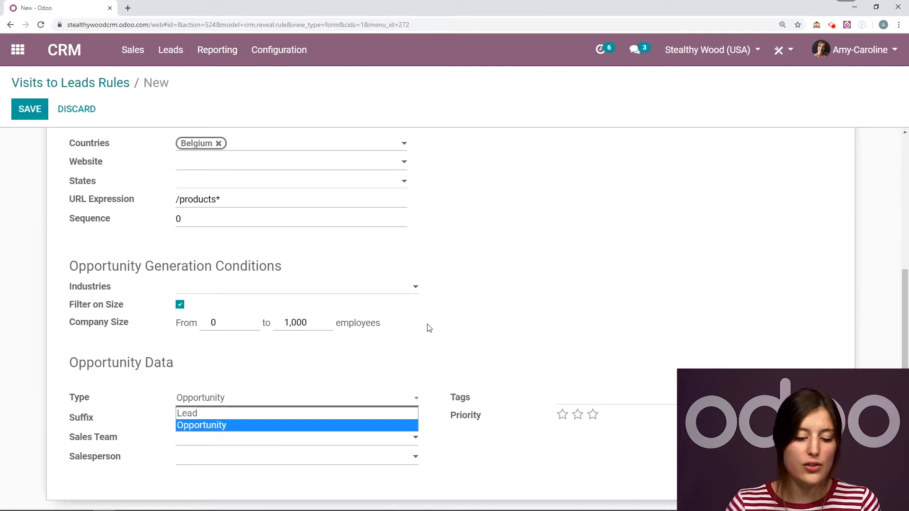
click(214, 414)
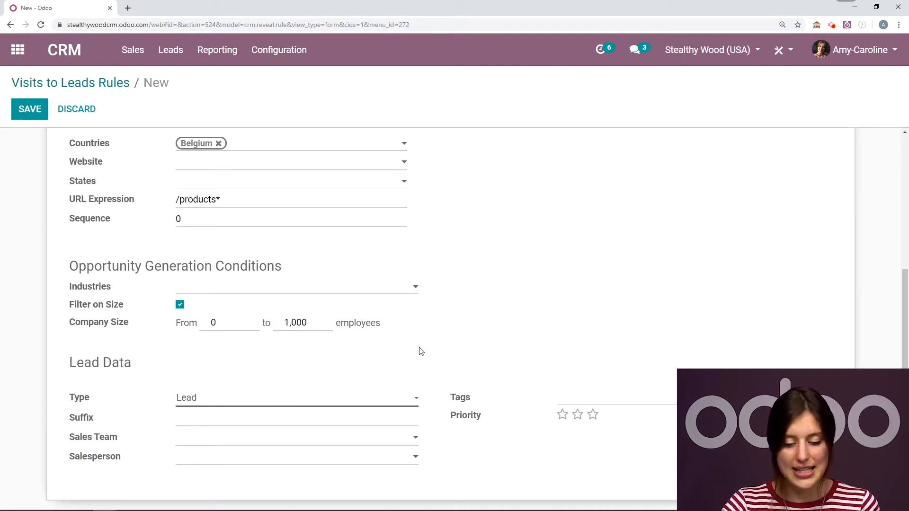
click(639, 399)
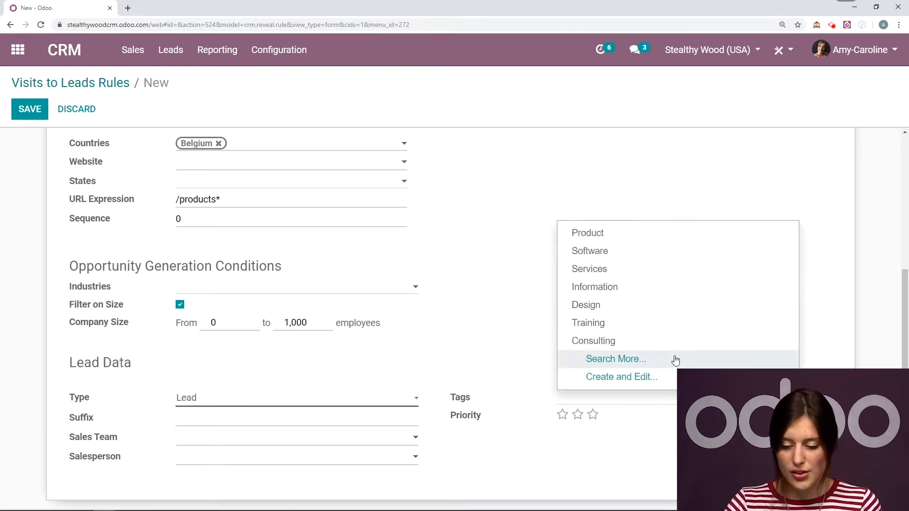
text(web)
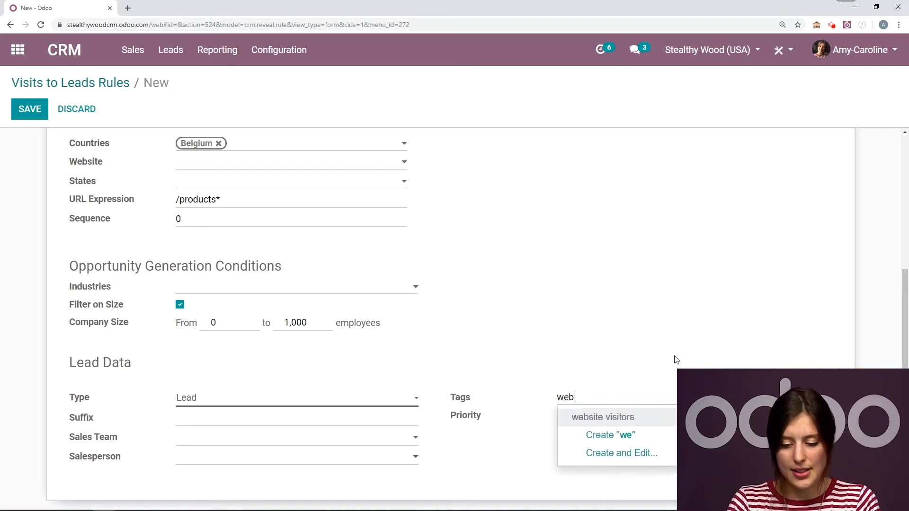
click(657, 422)
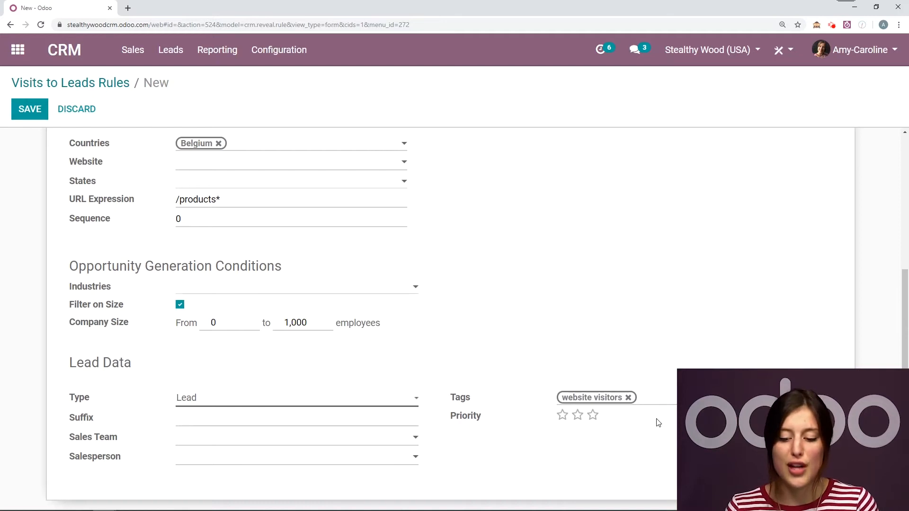
scroll(371, 350, up, 5)
click(26, 108)
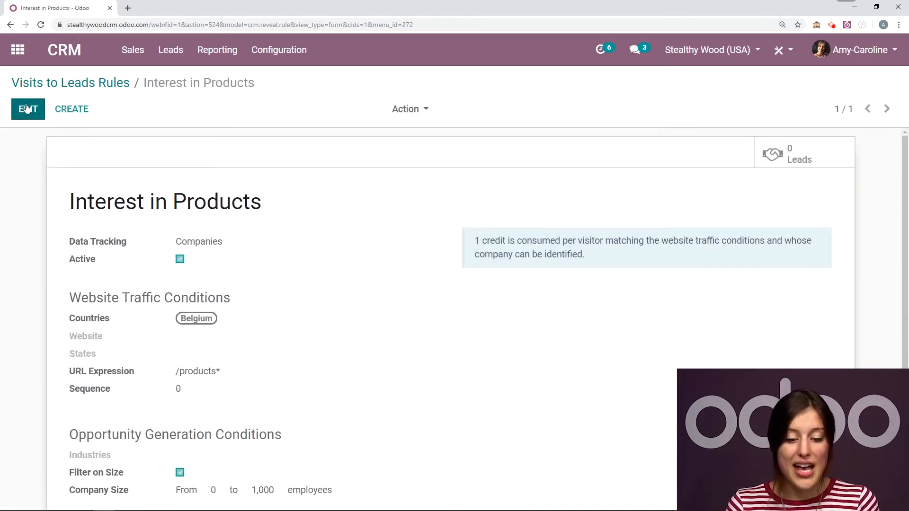